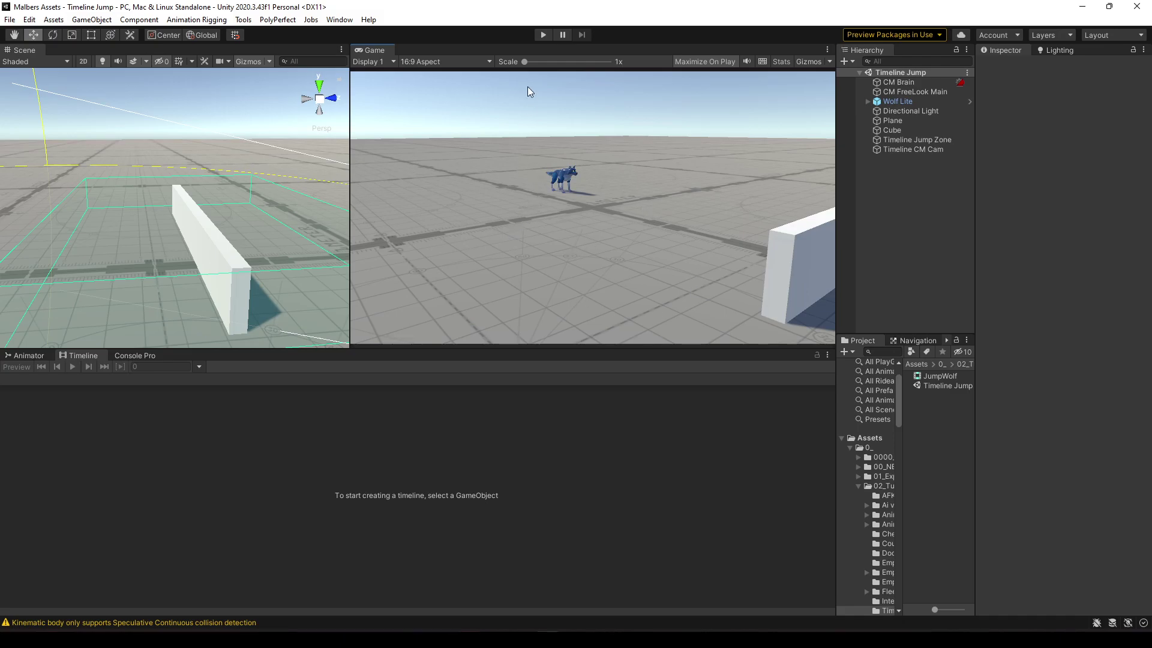
Step: Test-play the jump scene, then create a new scene from the Basic template
click(544, 35)
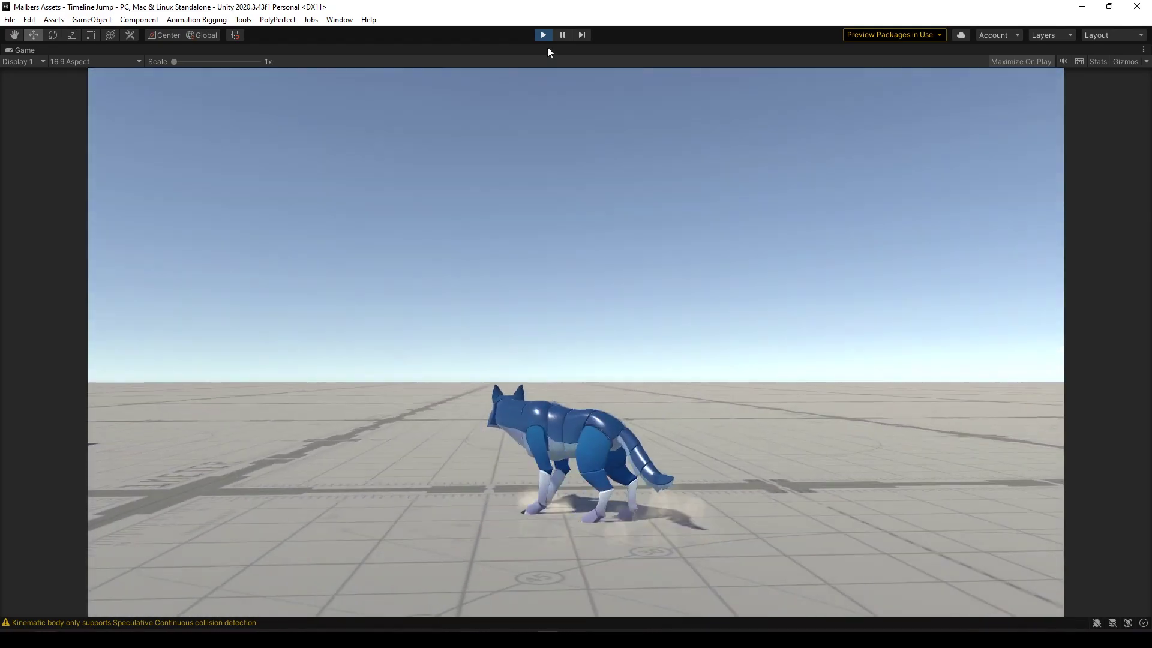
click(543, 35)
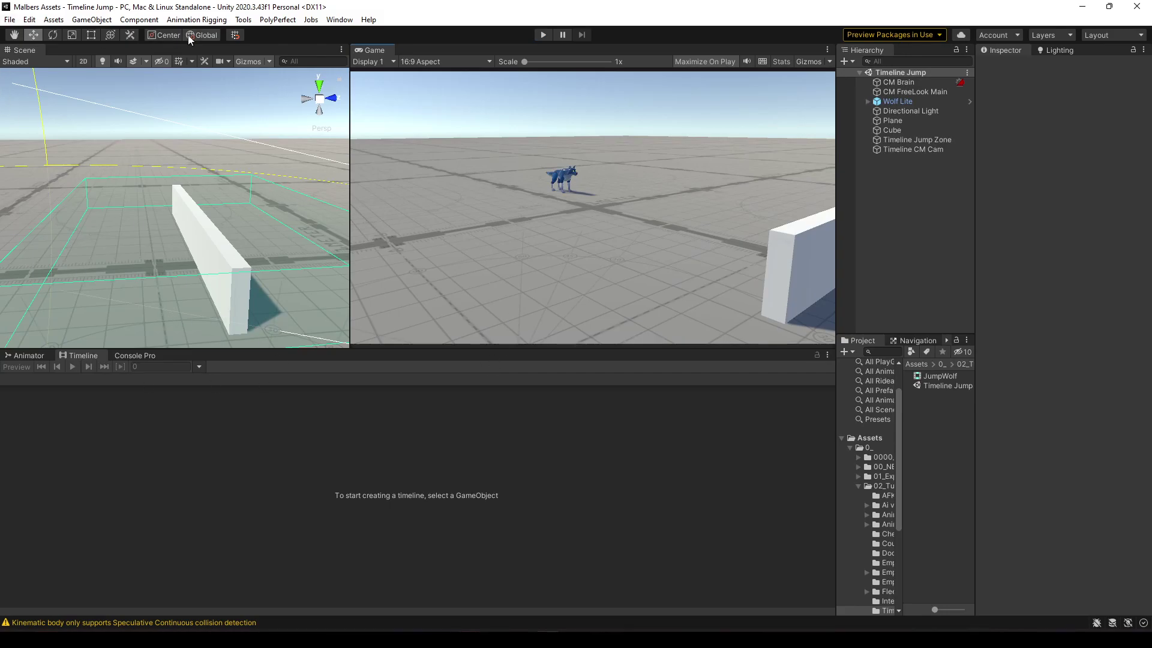
click(9, 19)
click(27, 31)
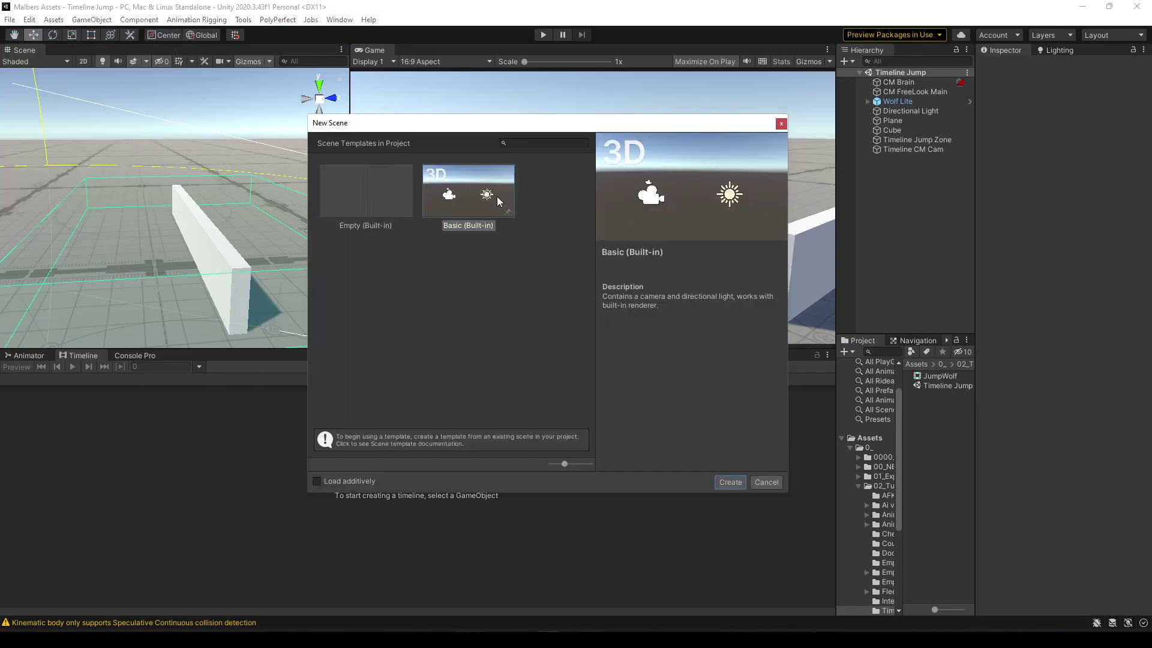
double_click(480, 186)
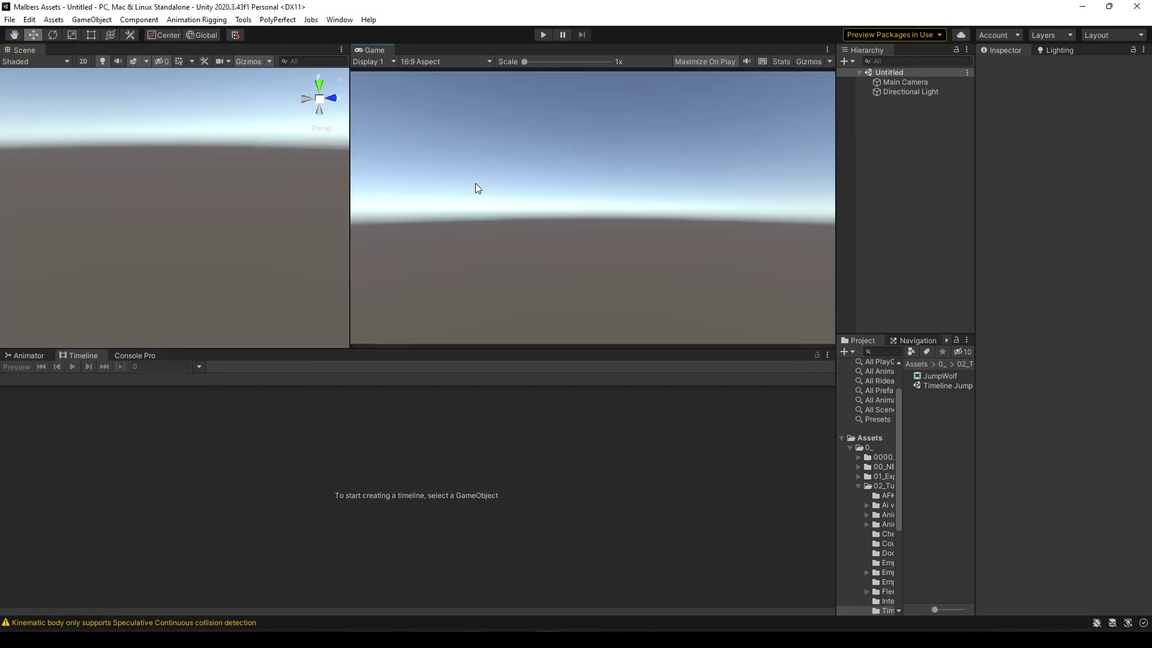
Step: Generate the Malbers Animations test scene
click(244, 21)
mouse_move(312, 33)
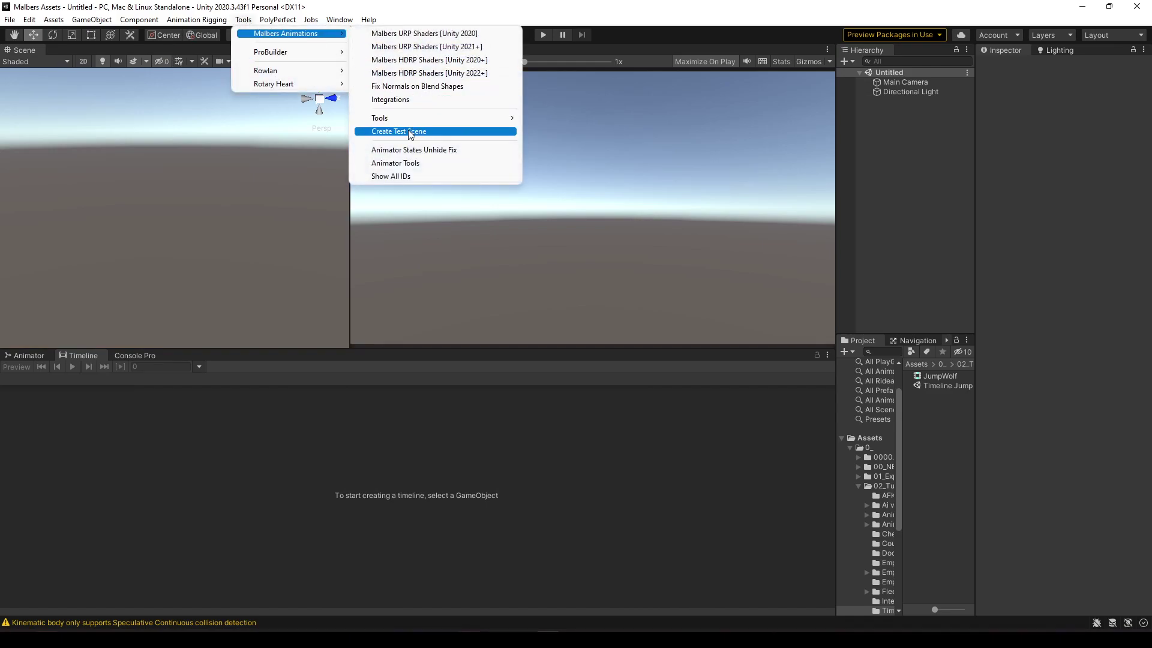
click(410, 132)
drag(347, 180, 192, 180)
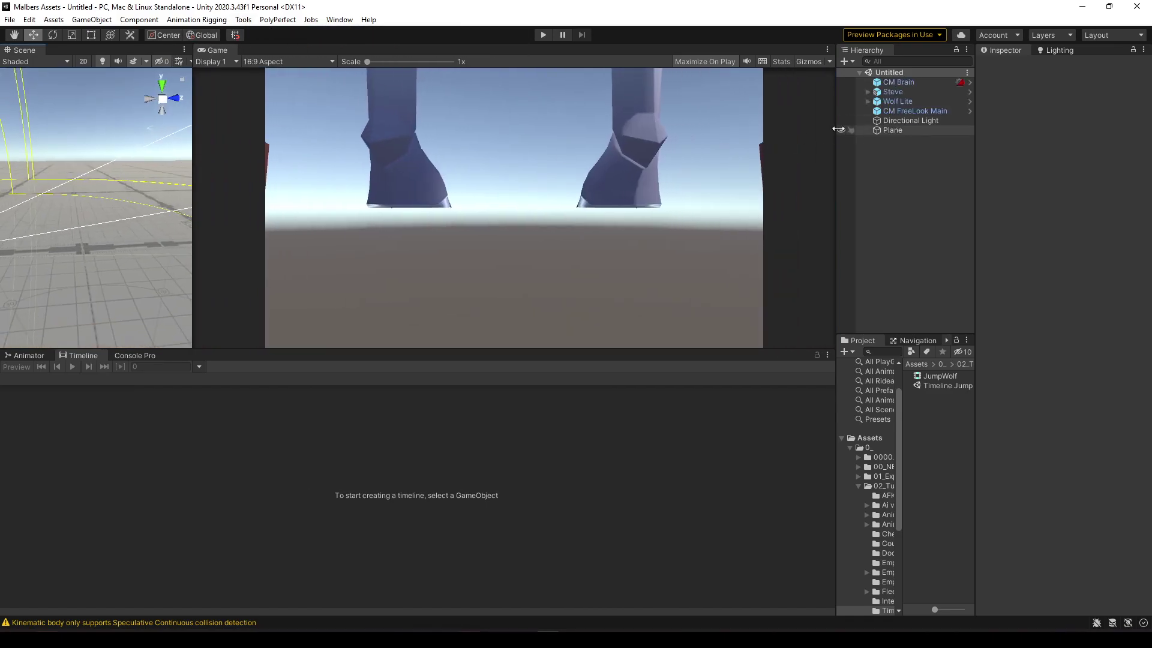
Step: Delete the Steve character from the test scene
click(901, 94)
key(Delete)
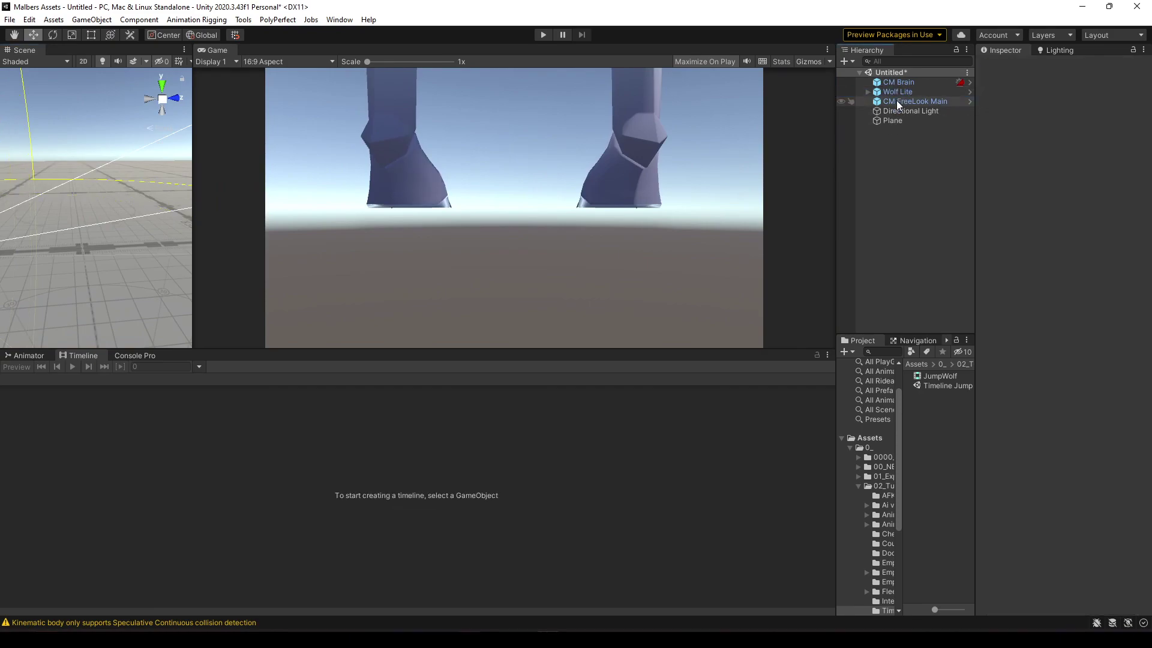
drag(192, 240, 442, 240)
mouse_move(322, 262)
right_down()
mouse_move(260, 267)
mouse_move(306, 288)
mouse_move(298, 263)
mouse_move(304, 278)
right_up()
drag(837, 166, 780, 166)
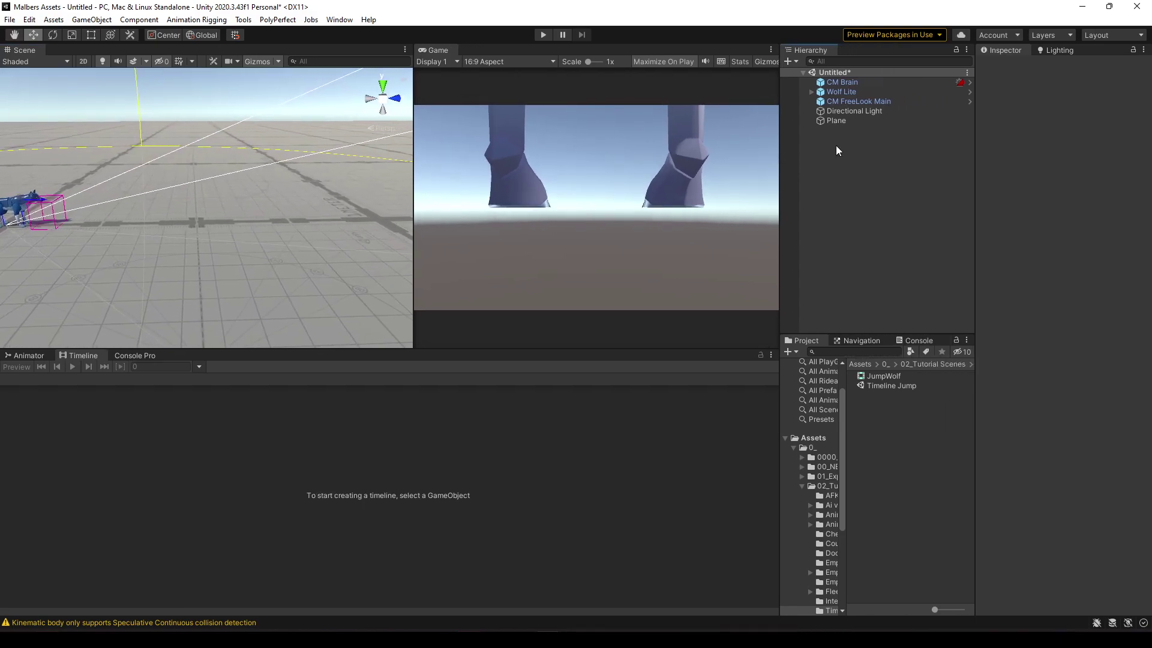
Step: Add a Cube and stretch it into a long wall, scale 8.358 × 1 × 0.4783
right_click(836, 145)
mouse_move(893, 321)
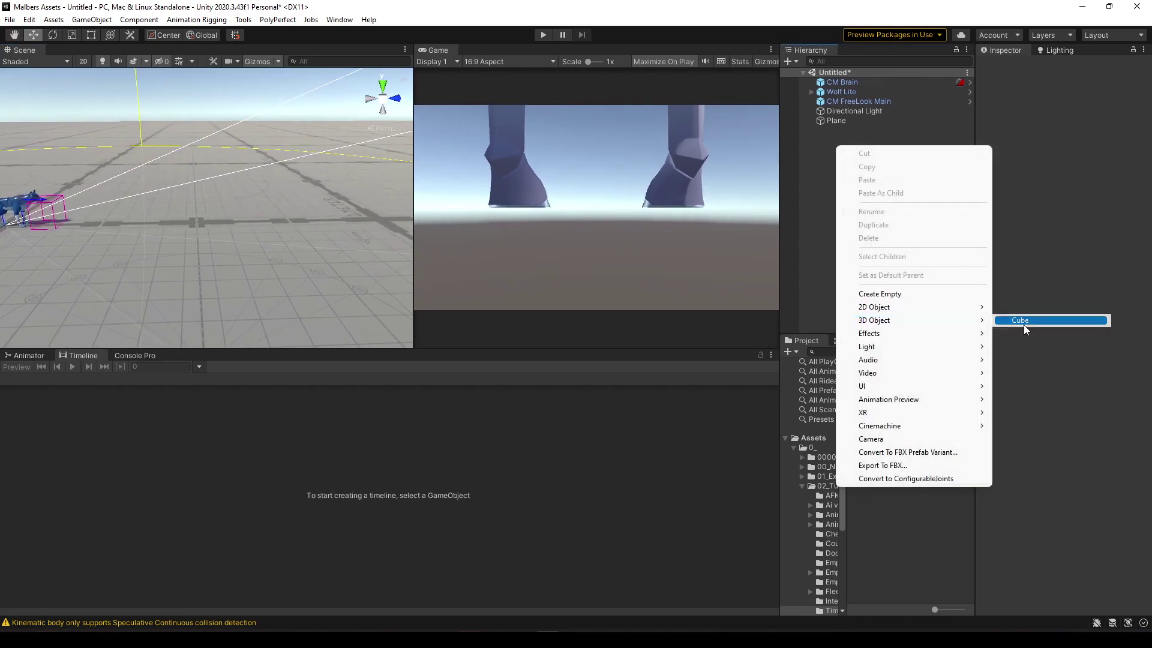
click(1024, 324)
key(r)
drag(232, 226, 278, 323)
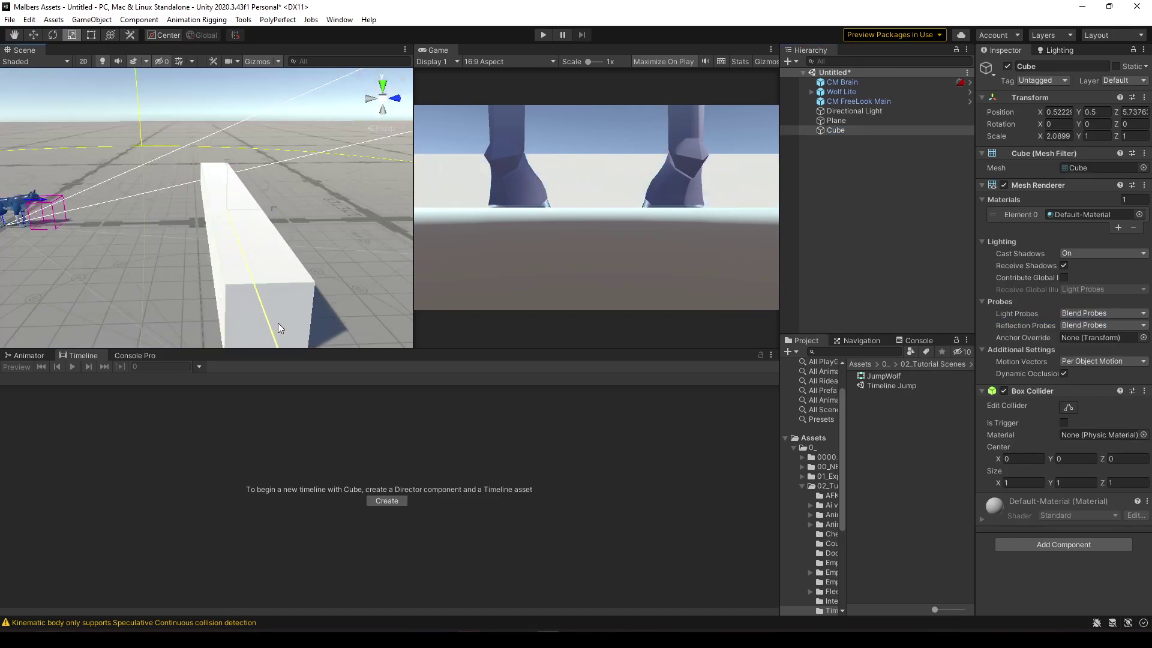
key(w)
mouse_move(273, 211)
mouse_down()
mouse_move(300, 216)
mouse_move(288, 226)
mouse_move(258, 201)
mouse_up()
key(r)
key(w)
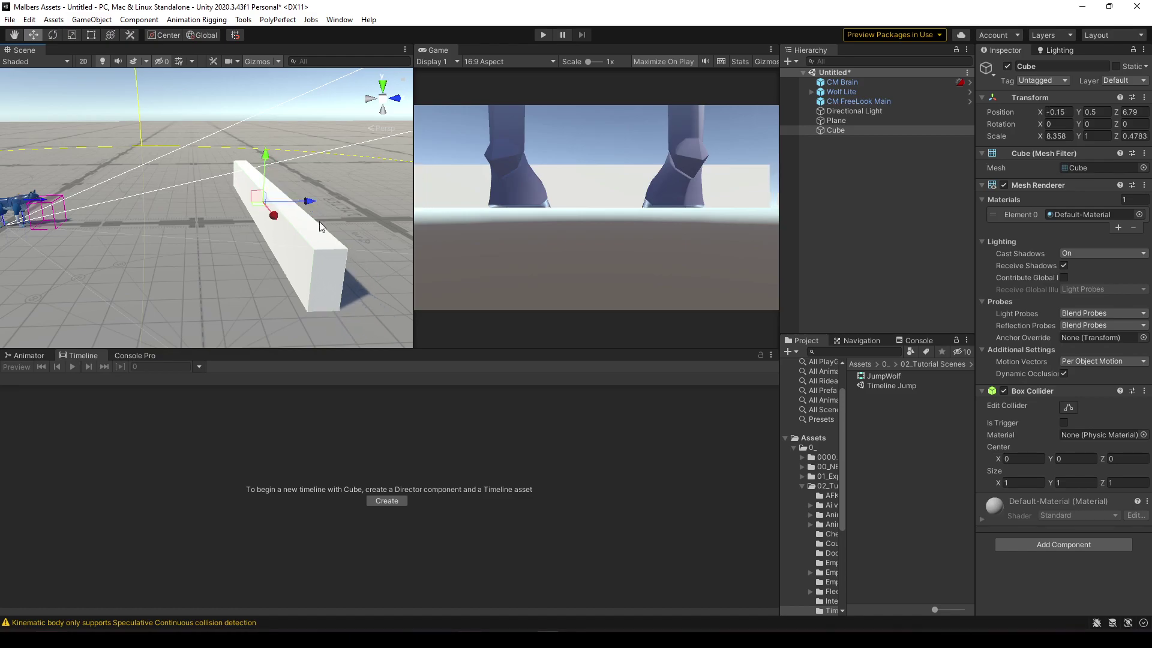
Step: Create an empty GameObject and place it on the cube wall
click(845, 159)
right_click(845, 160)
click(888, 307)
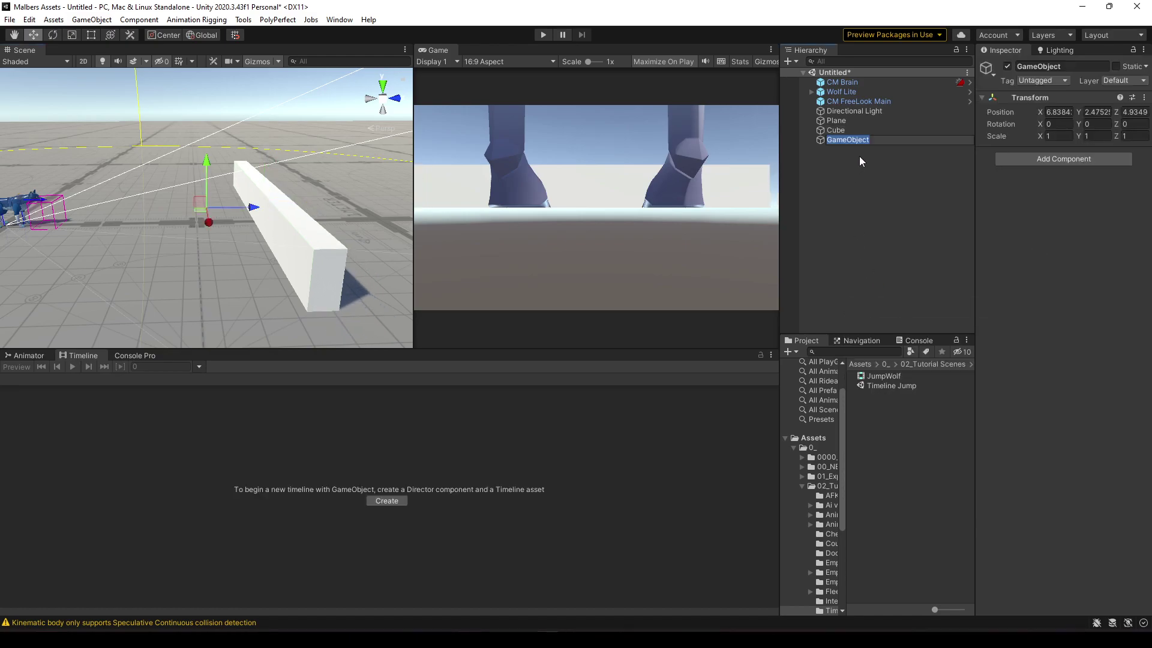
drag(193, 207, 302, 221)
click(892, 142)
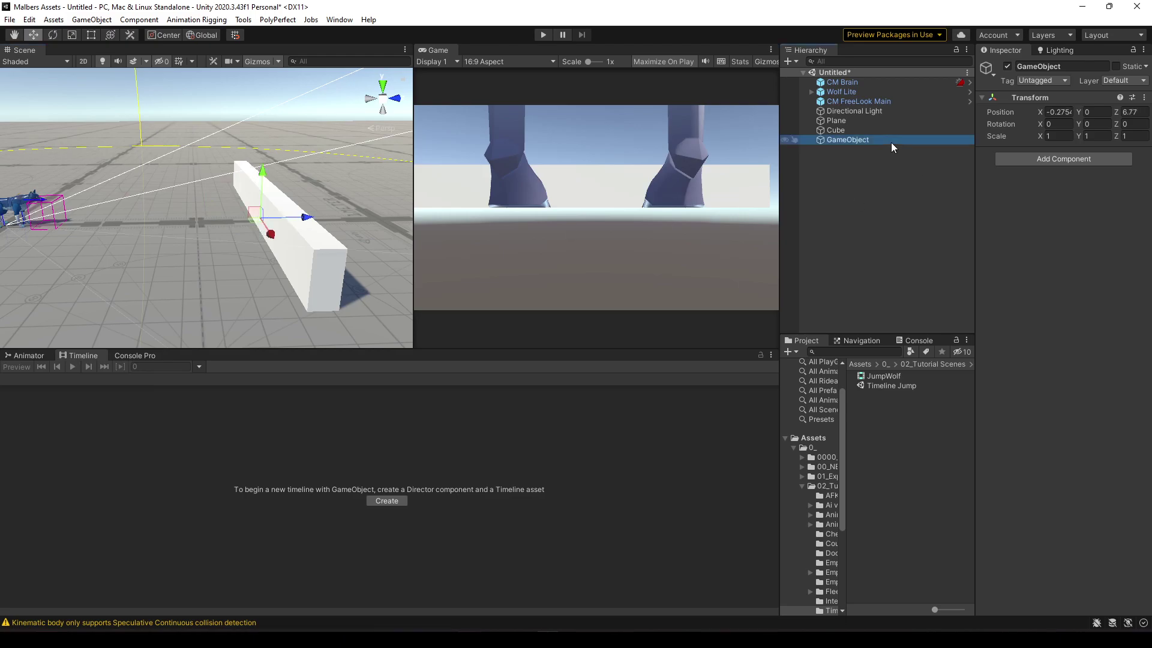
click(876, 139)
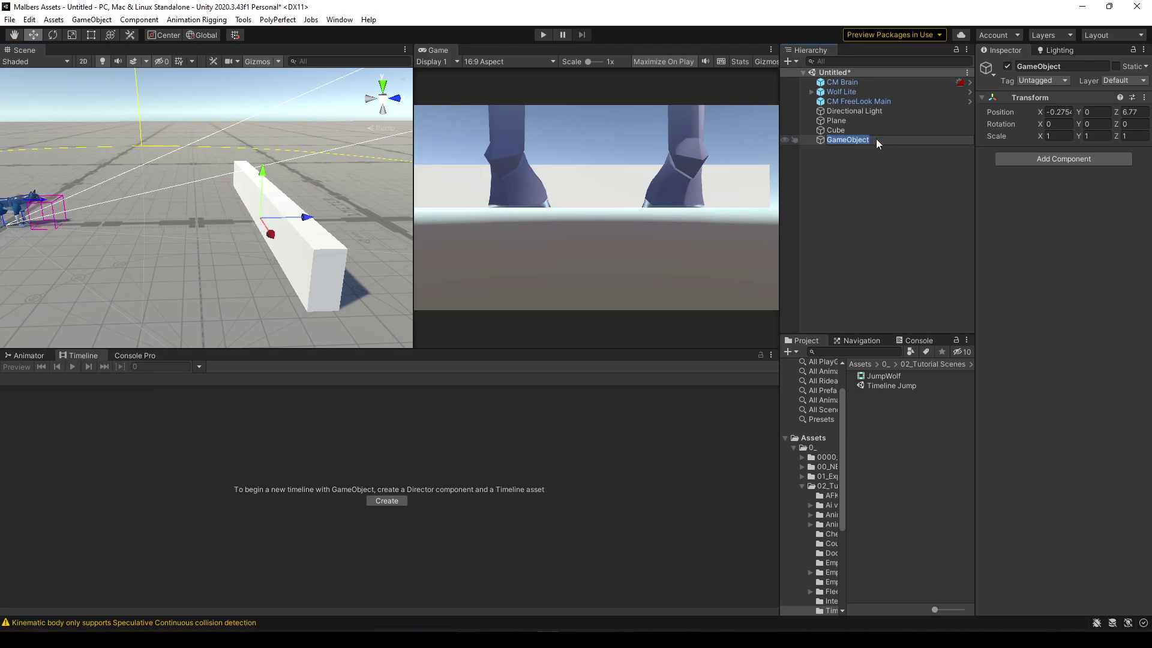
Step: Rename the empty object to 'CutScene Zone' and add a Playable Director component
text(CutScene Zone)
key(Return)
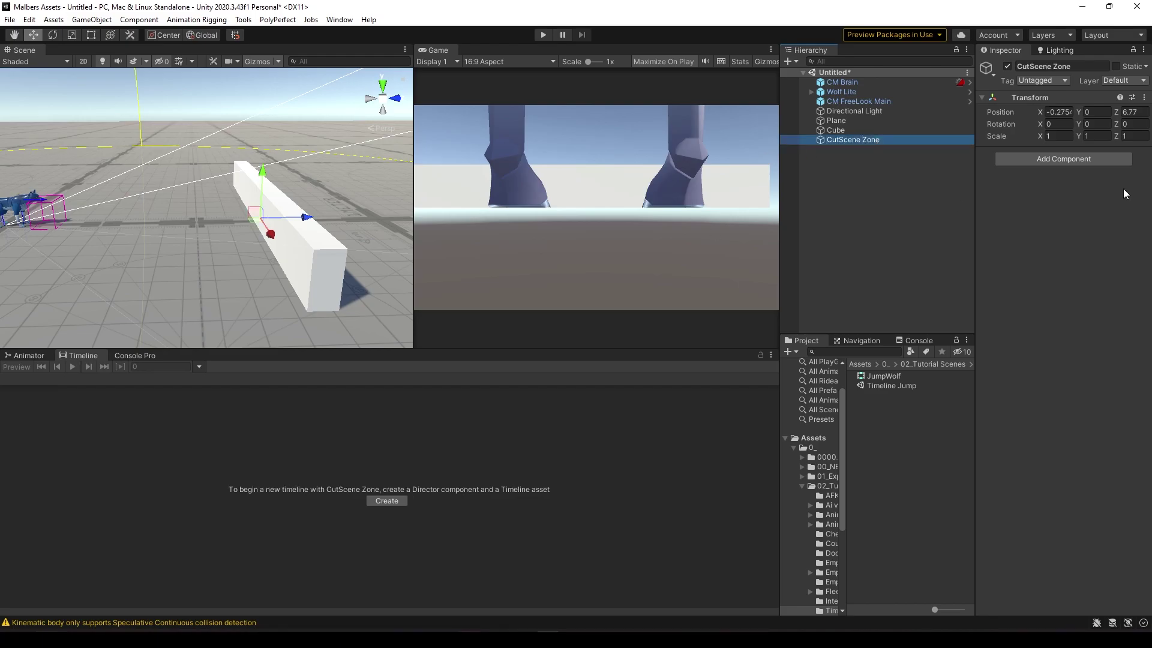
click(1079, 163)
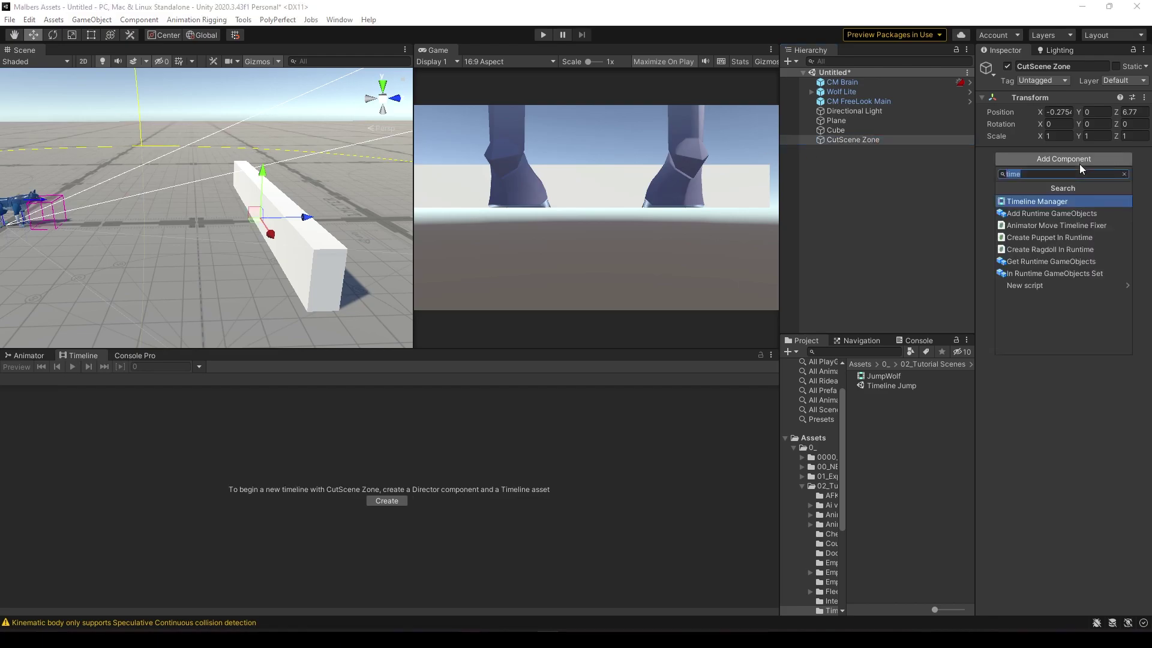
text(playa)
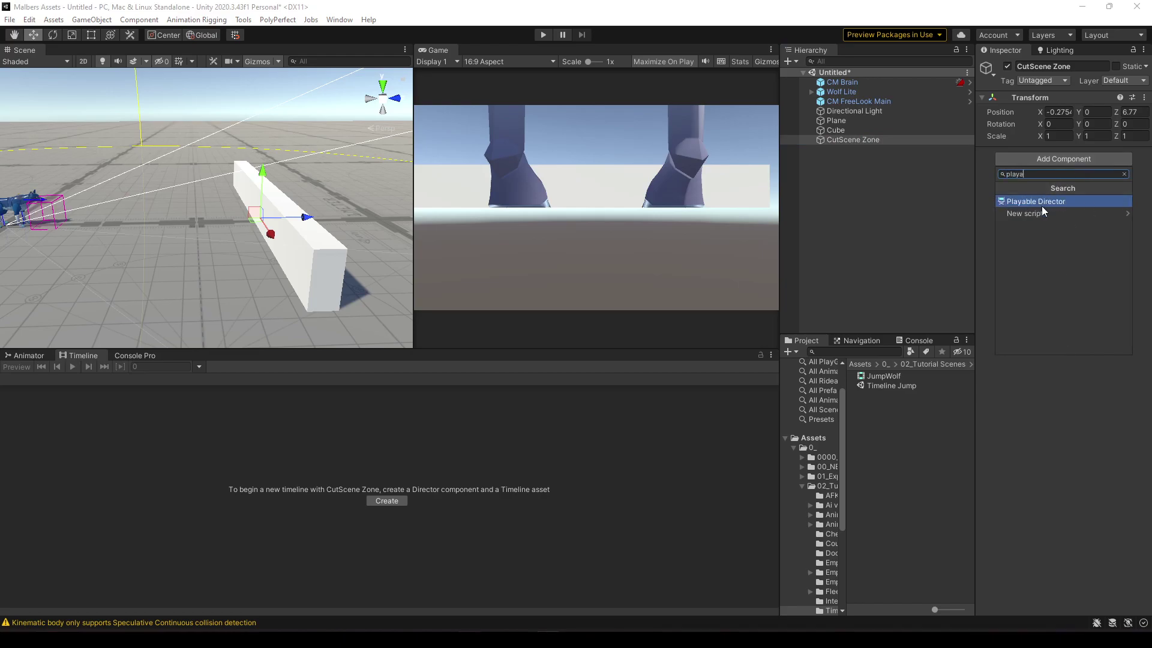
click(1041, 205)
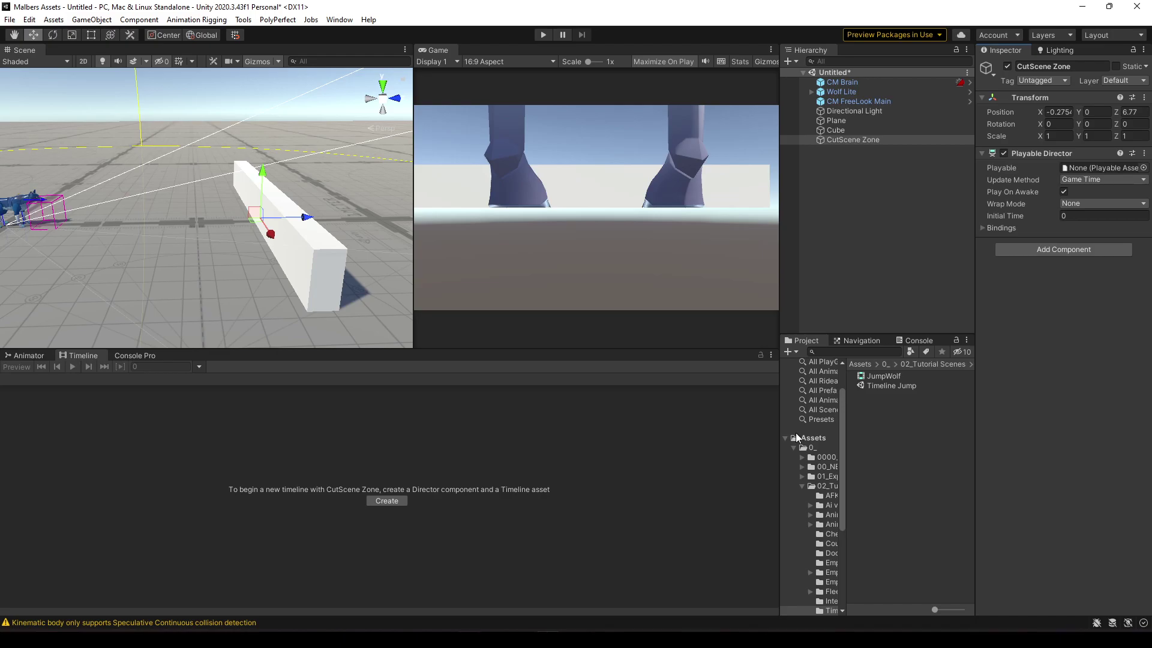
Step: Create a new timeline saved as Assets/ZoneTimeline.playable, replacing the existing file
click(376, 500)
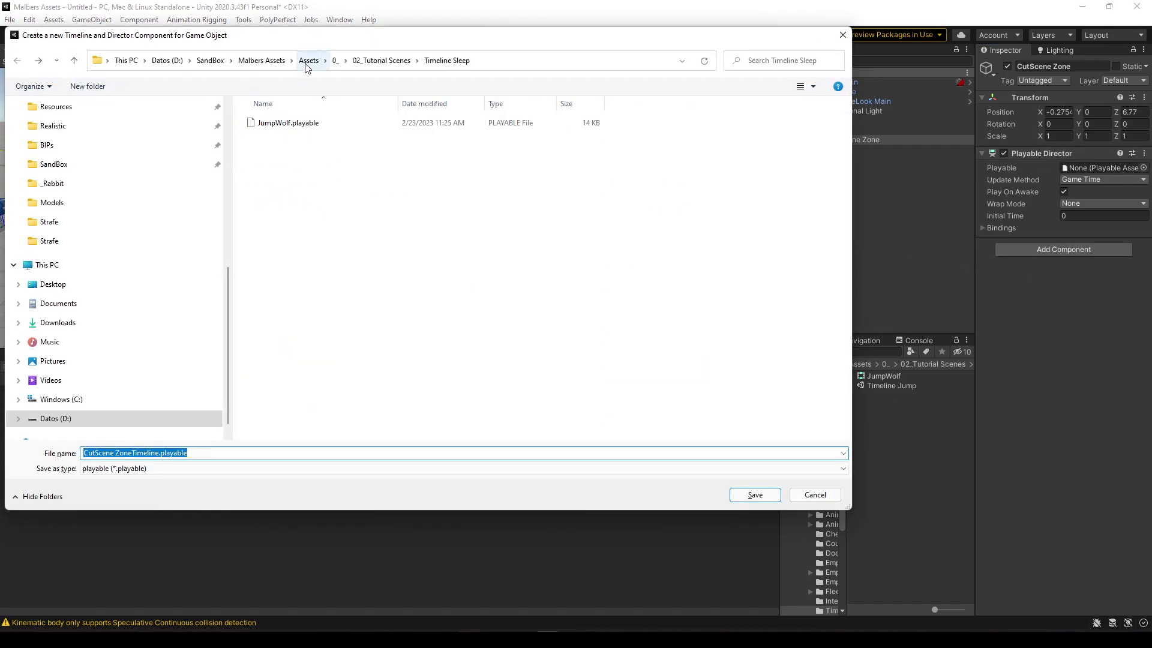
click(308, 60)
click(264, 220)
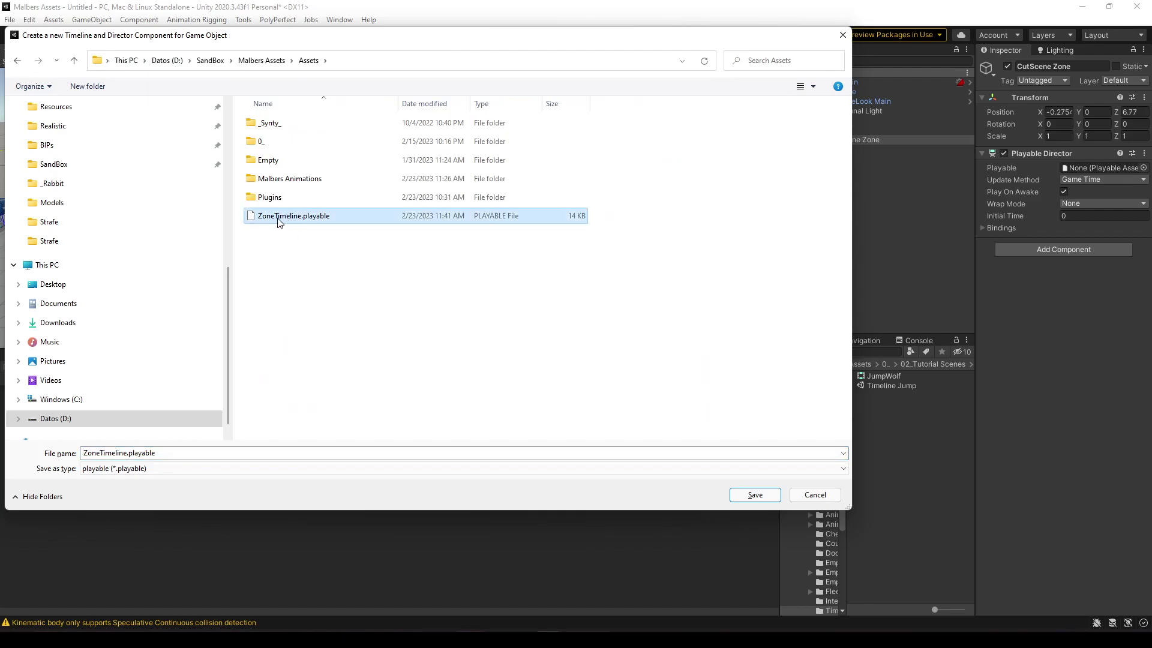
double_click(278, 222)
click(604, 321)
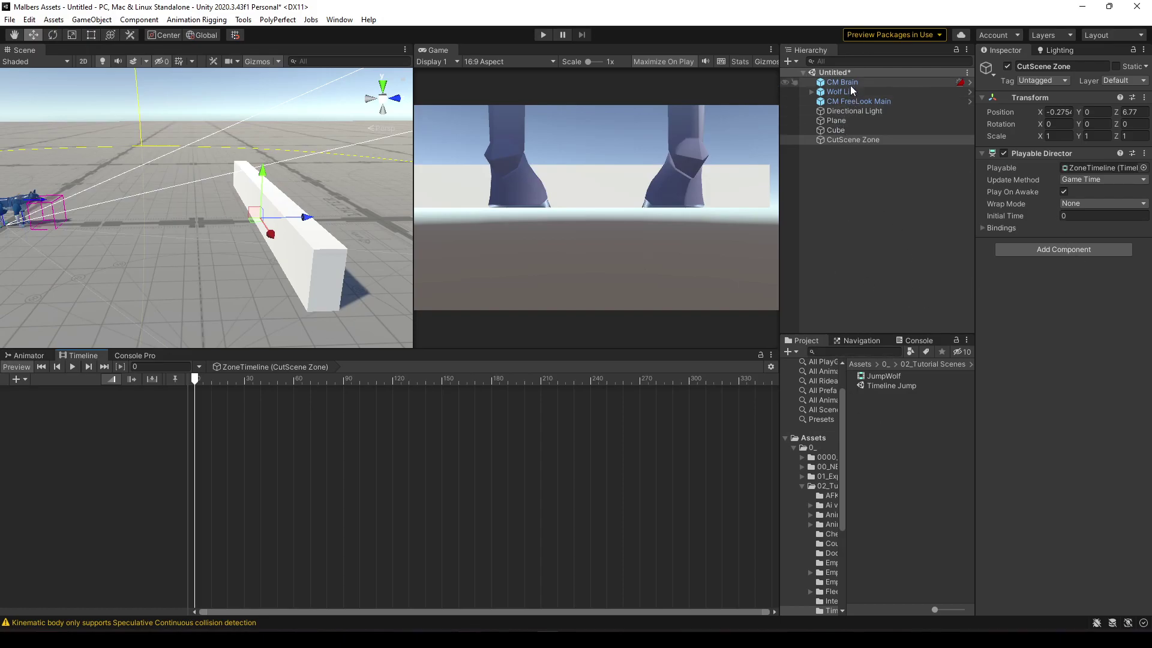
Step: Add a Wolf Lite animation track to ZoneTimeline
drag(848, 91, 35, 427)
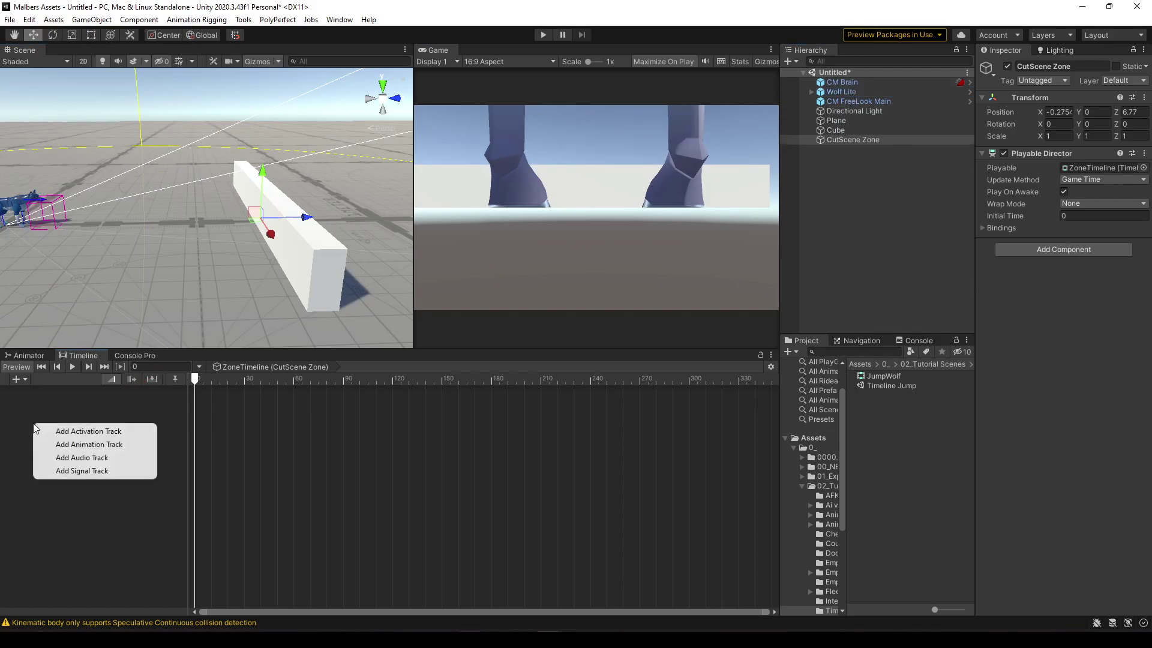
click(96, 444)
middle_drag(198, 268, 232, 273)
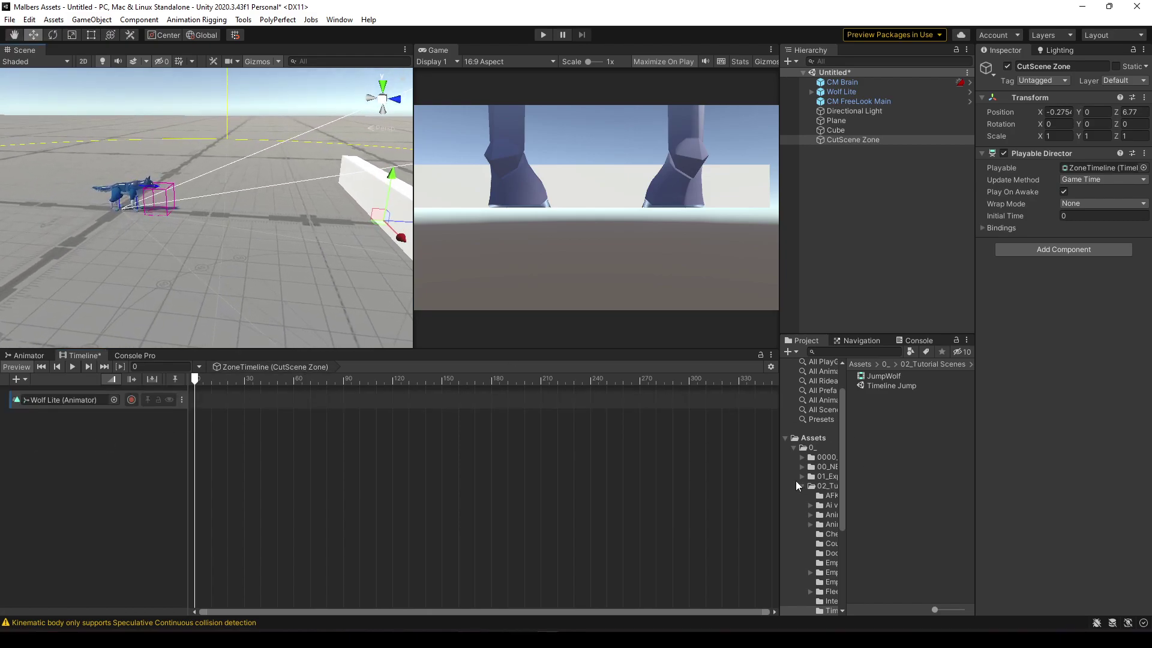
Step: Browse the Project panel to Malbers Animations > Animal Controller > Wolf Lite > Animations
drag(781, 477, 722, 472)
click(735, 449)
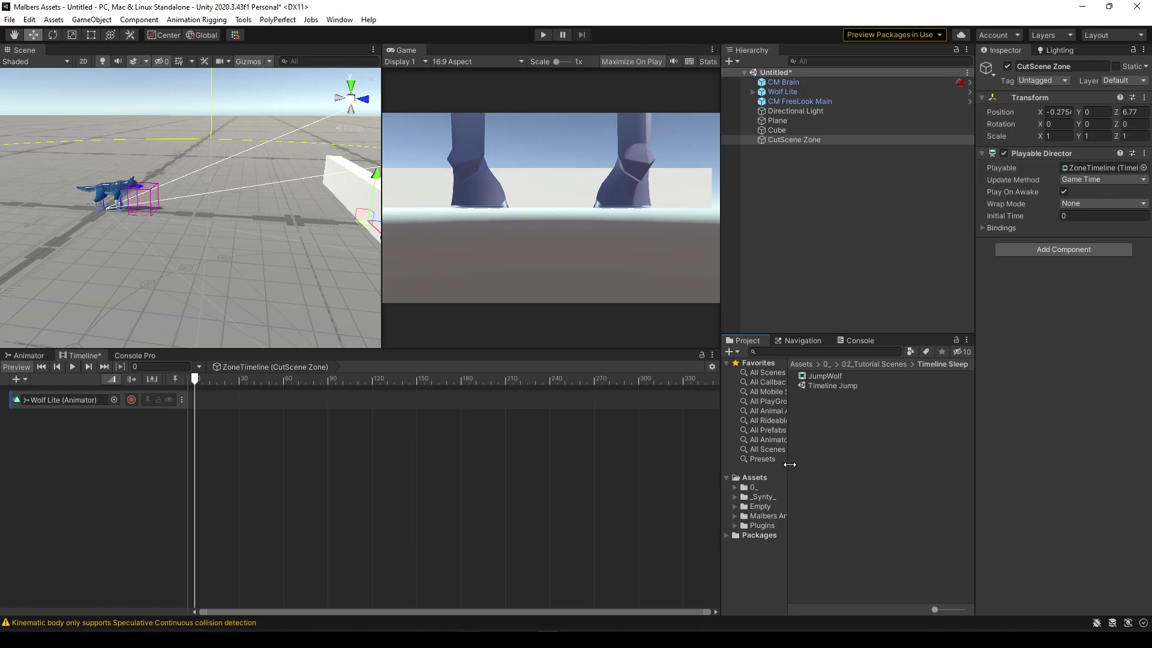
click(770, 516)
double_click(834, 375)
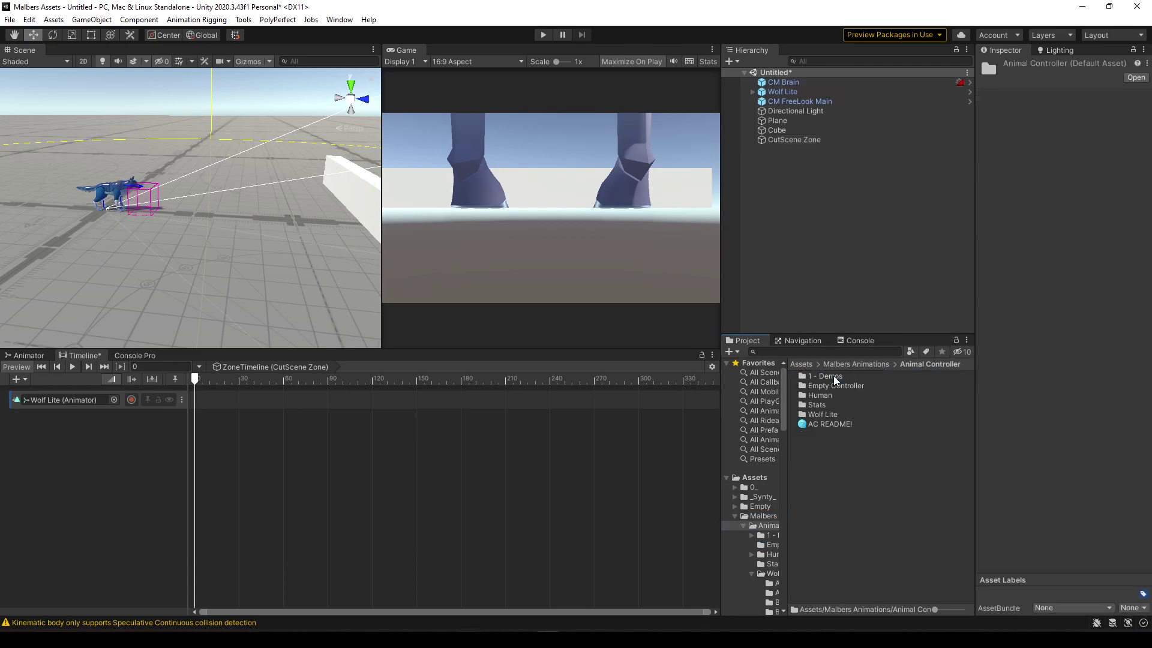
double_click(828, 415)
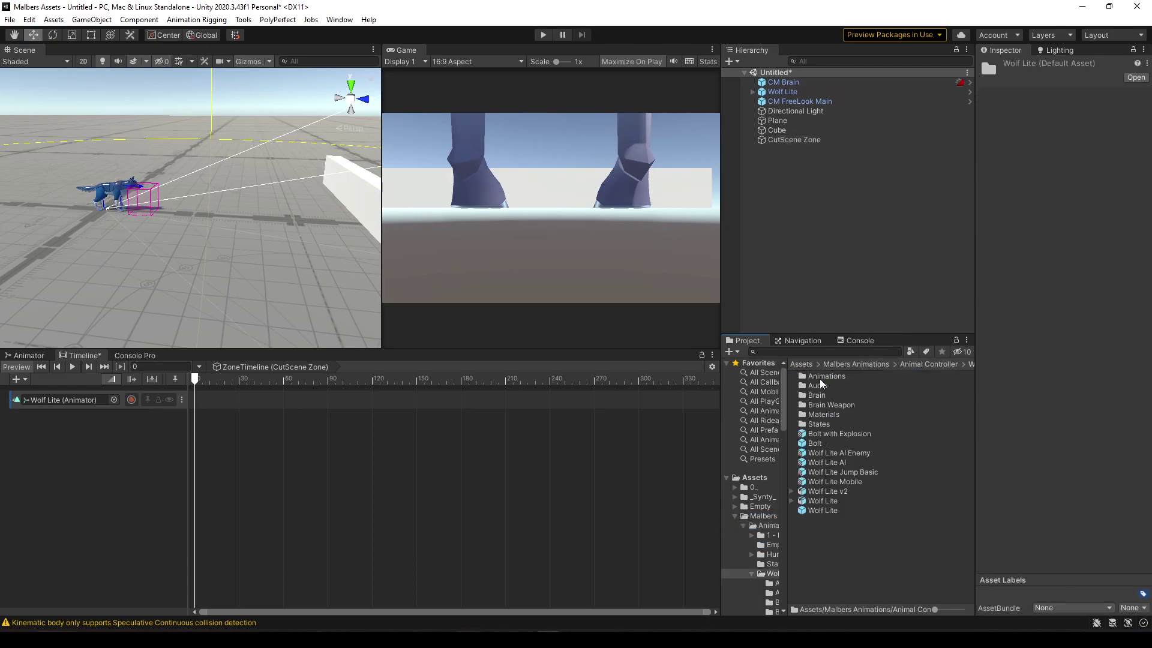
double_click(822, 377)
scroll(802, 468, down, 10)
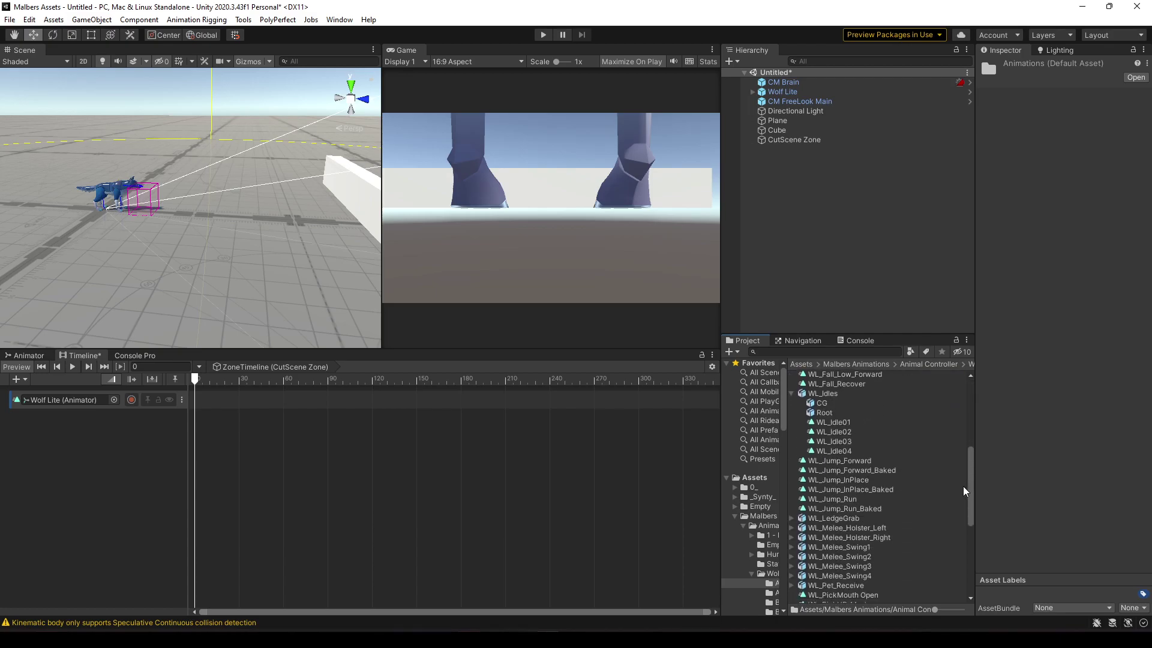
Step: Move Wolf Lite forward to Z 1.59 and lock the Timeline to CutScene Zone
click(154, 219)
drag(154, 219, 214, 222)
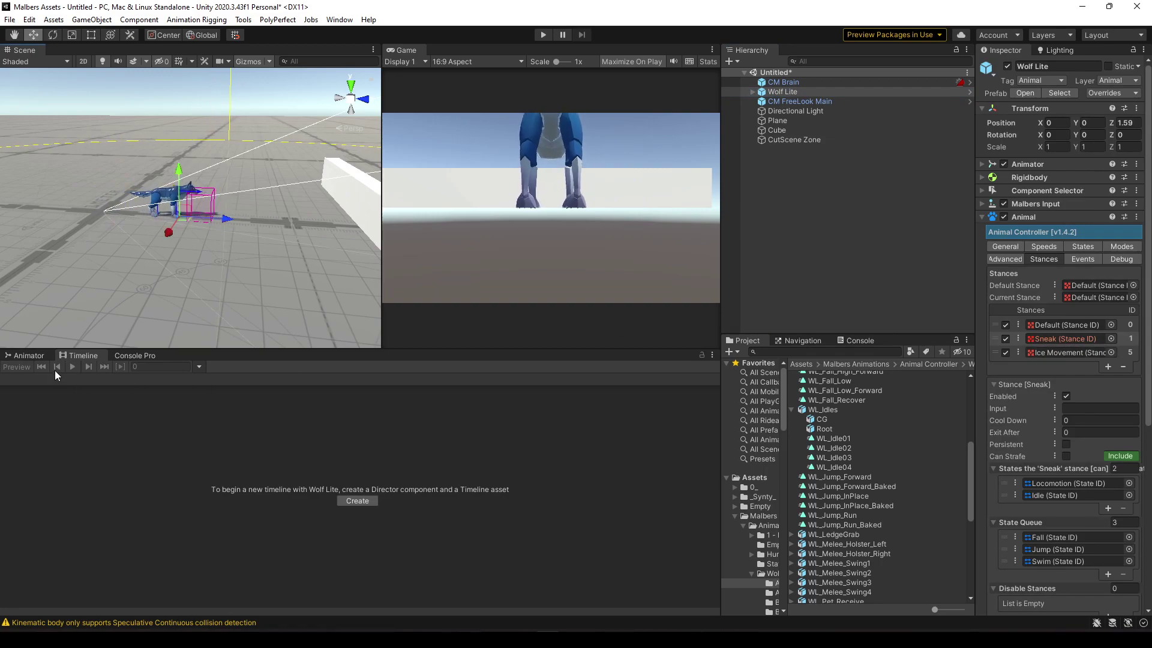
click(796, 138)
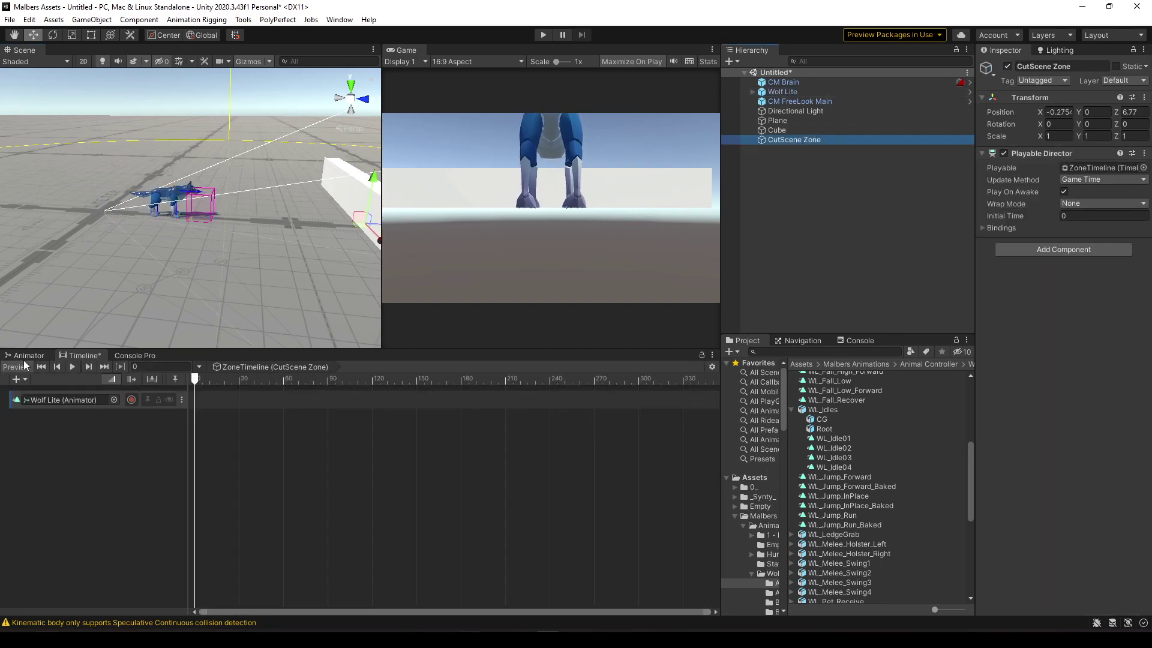
click(701, 355)
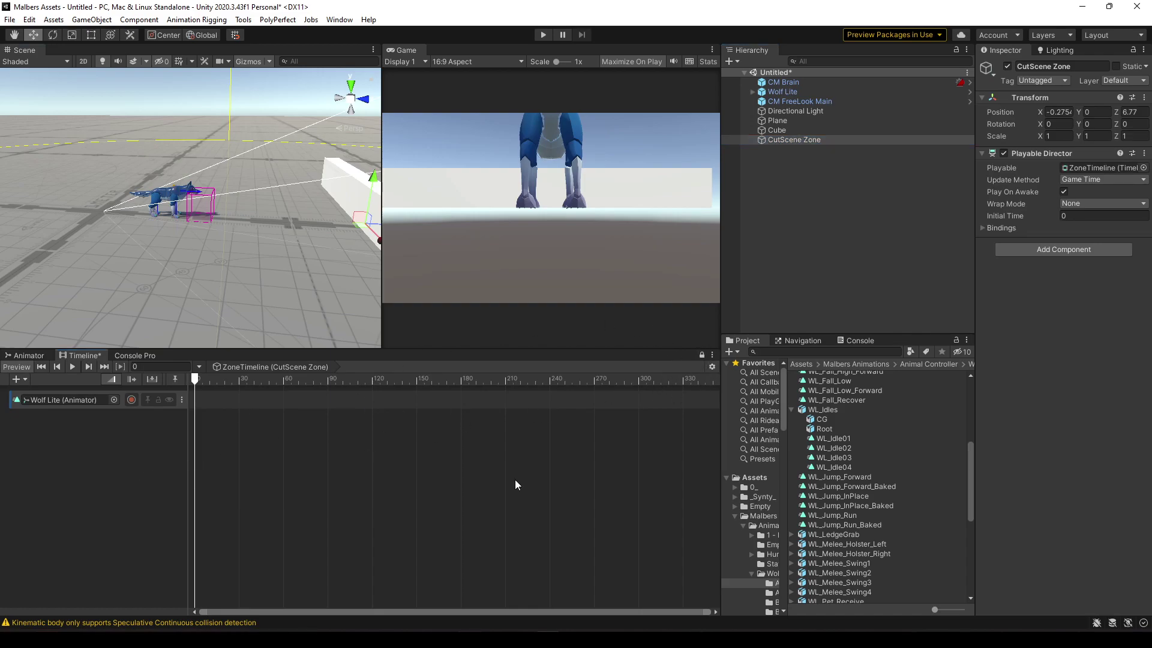
scroll(886, 528, down, 6)
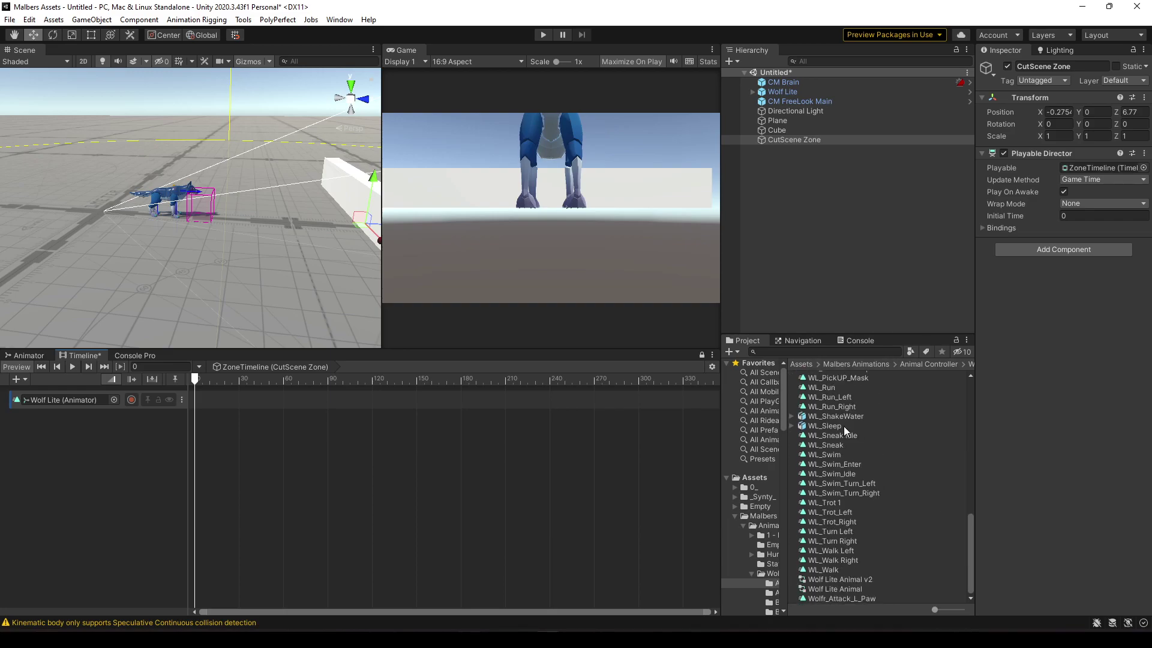
Step: Place a 64-frame WL_Sneak clip at the start of the Wolf Lite track, then widen Wolf Lite's Inspector
drag(838, 447, 180, 392)
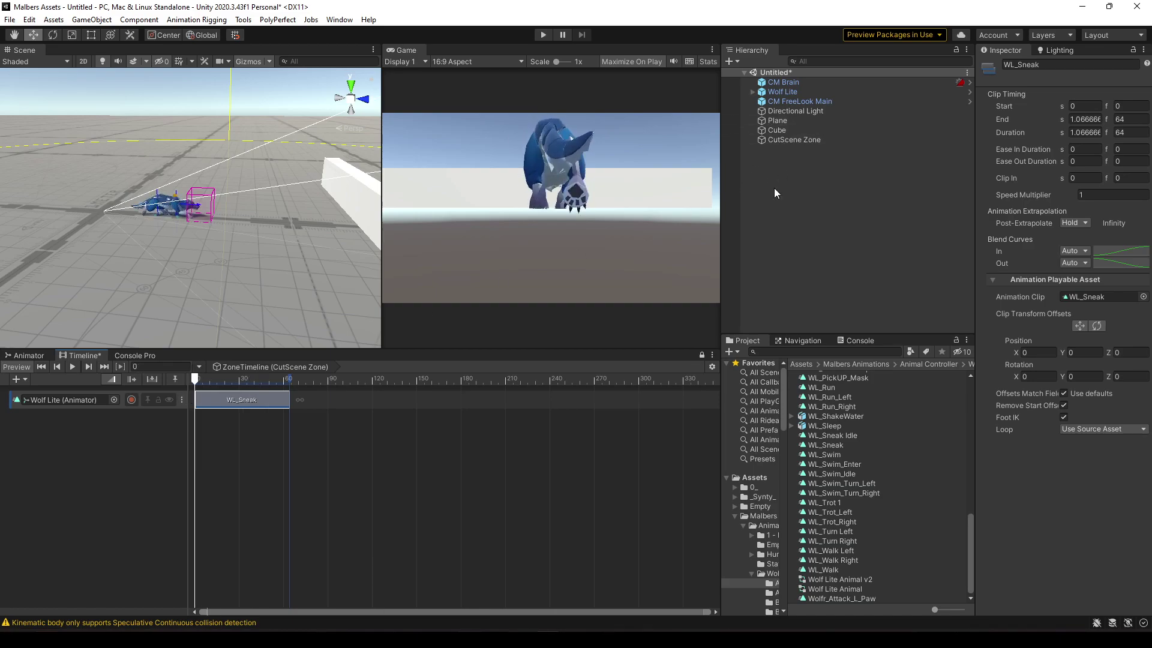
click(785, 93)
drag(975, 264, 910, 282)
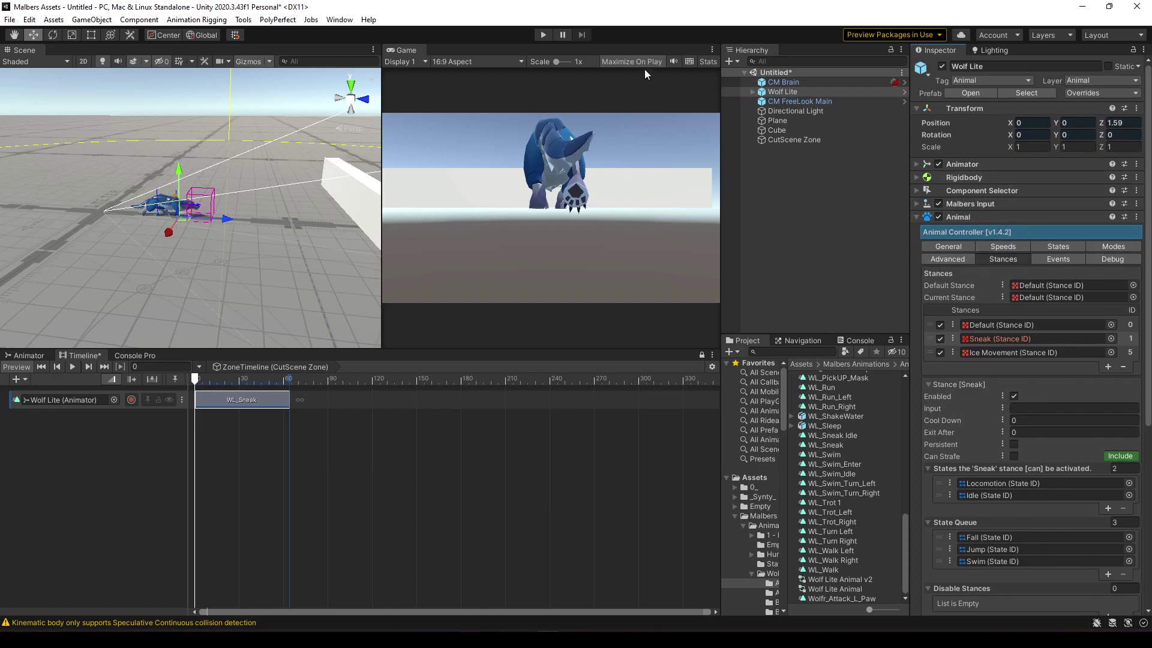
Step: Add an Animator Move Timeline Fixer component to Wolf Lite and scrub to preview the sneak
click(1028, 218)
click(996, 471)
text(playa)
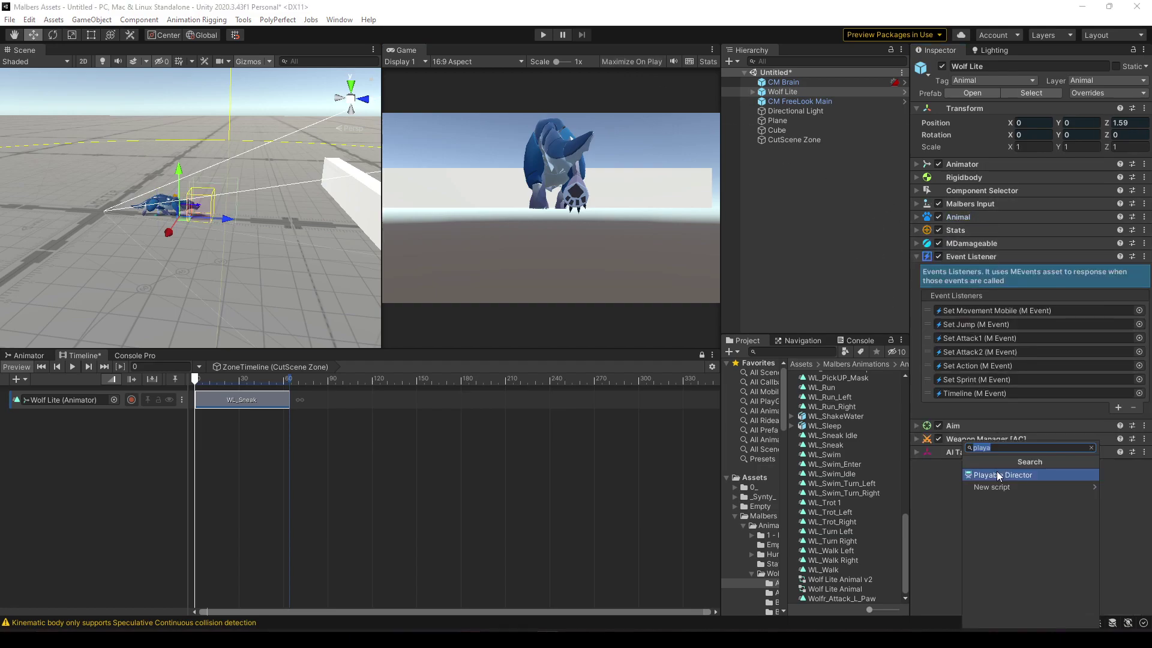
click(1102, 462)
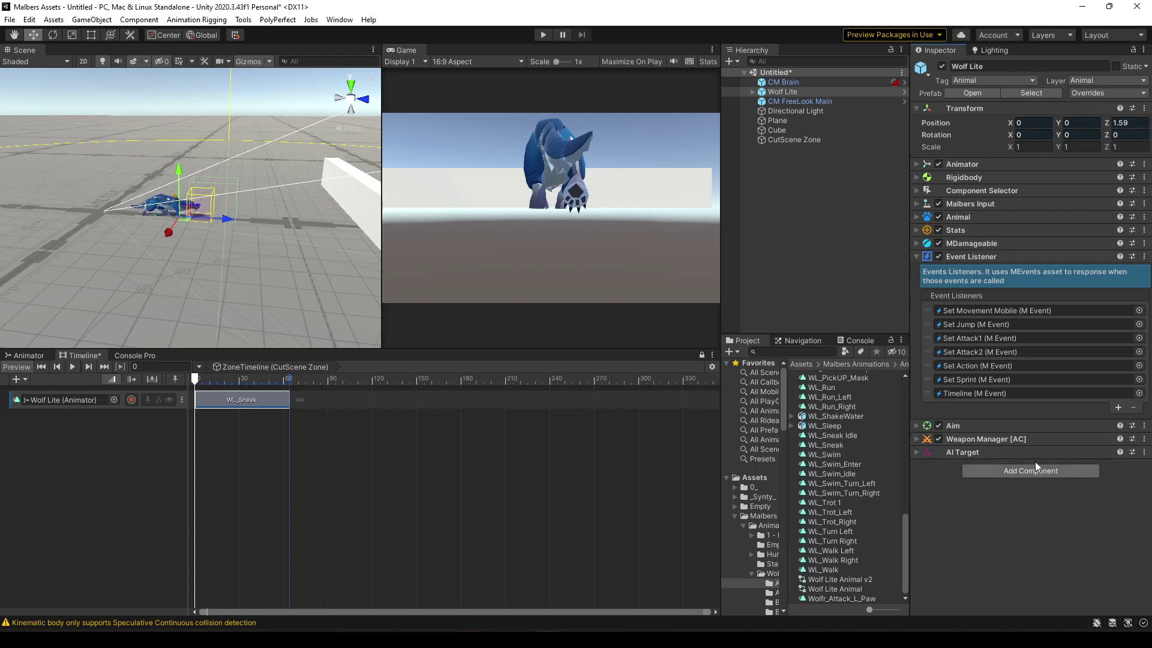
click(1034, 473)
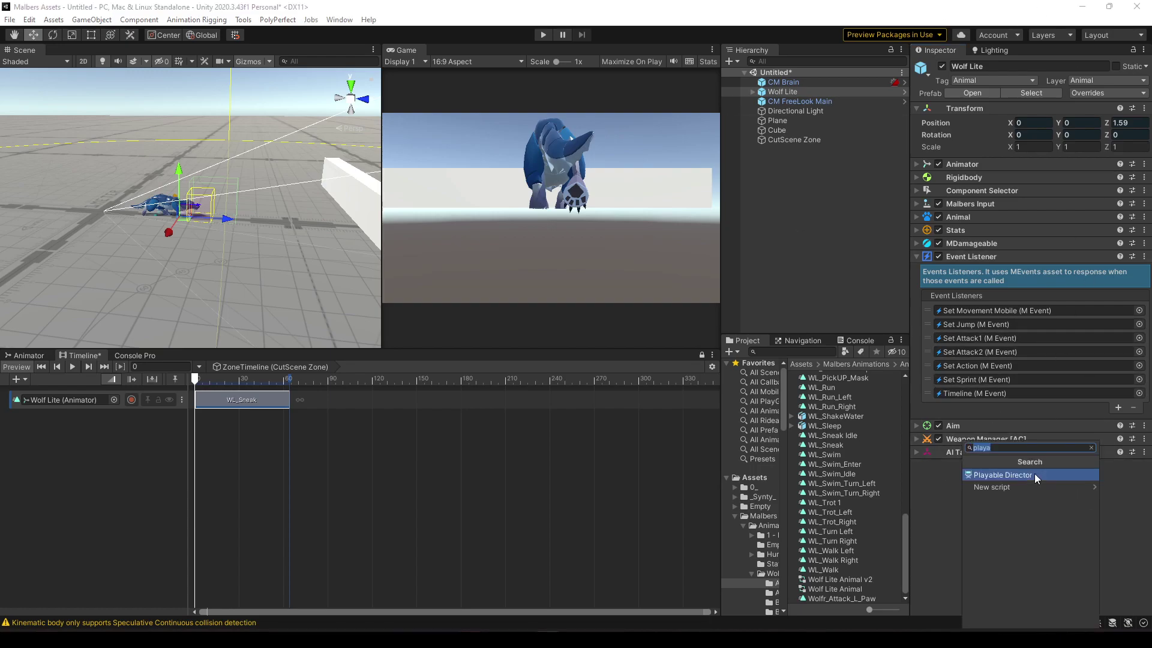
text(time)
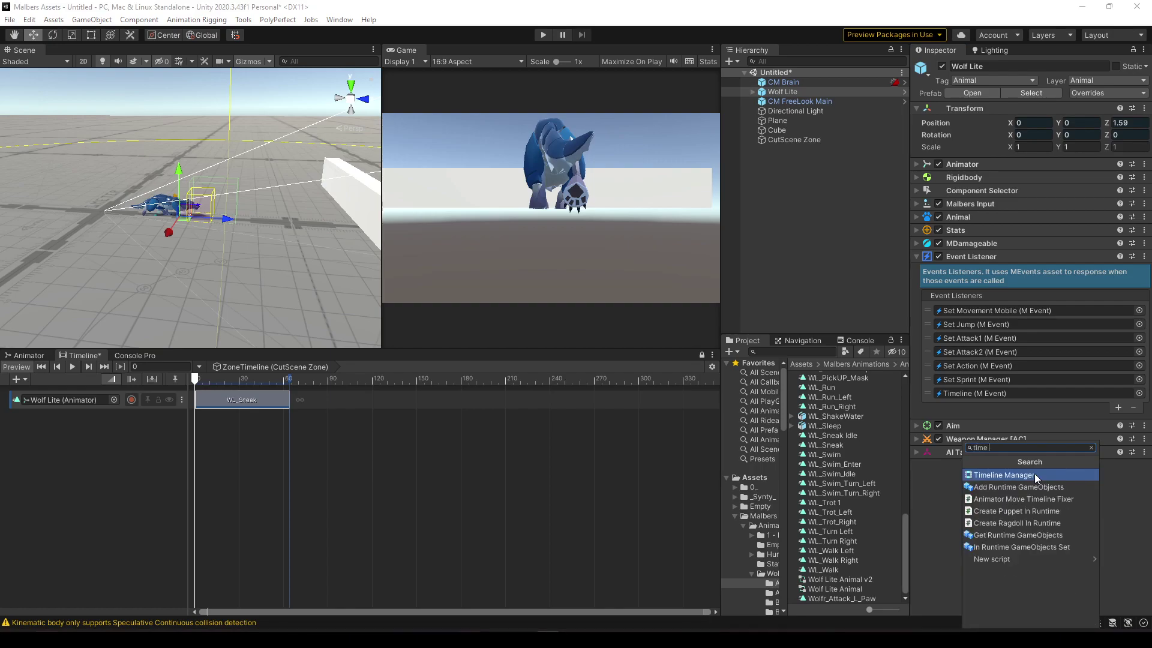
text( fix)
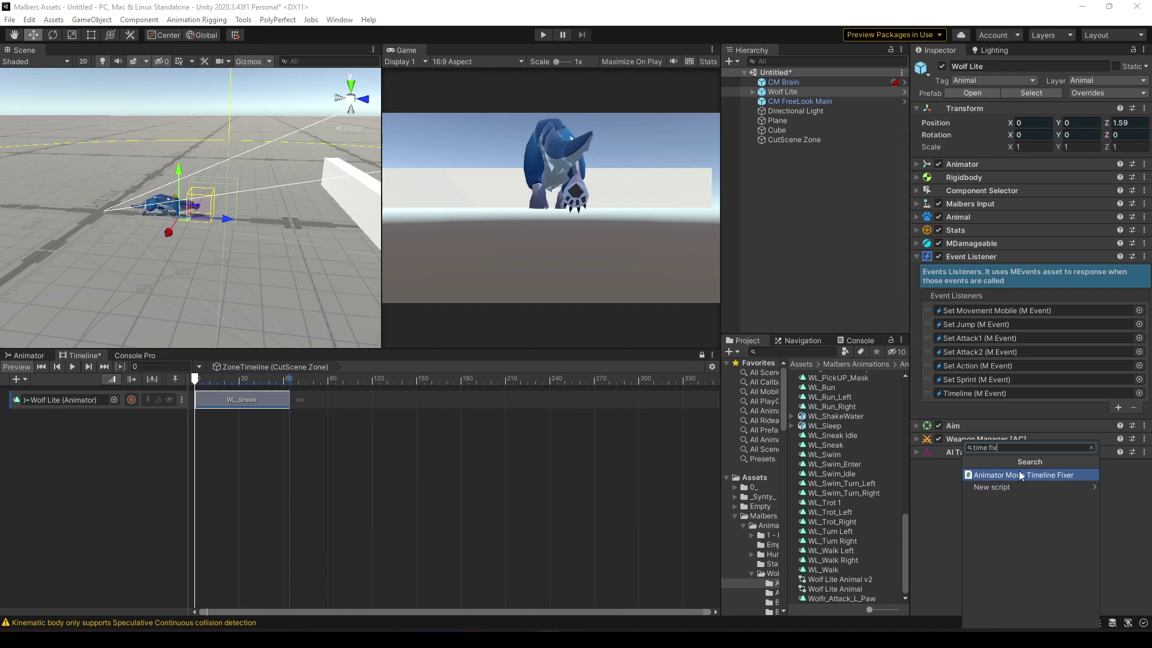
click(1025, 473)
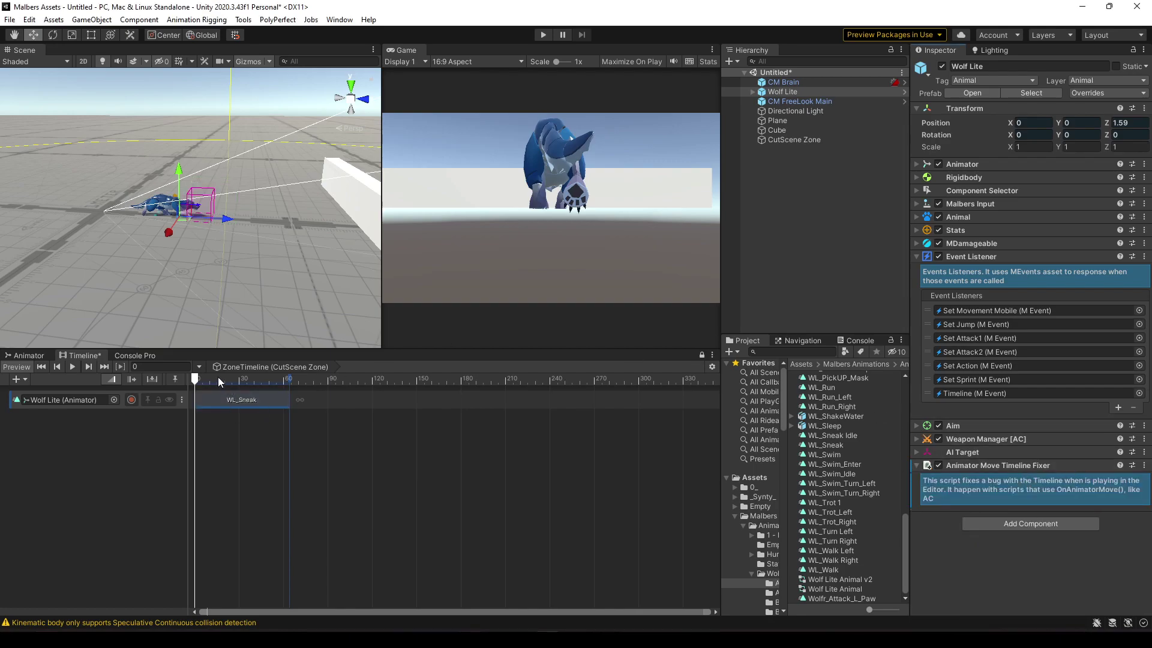
drag(200, 379, 248, 384)
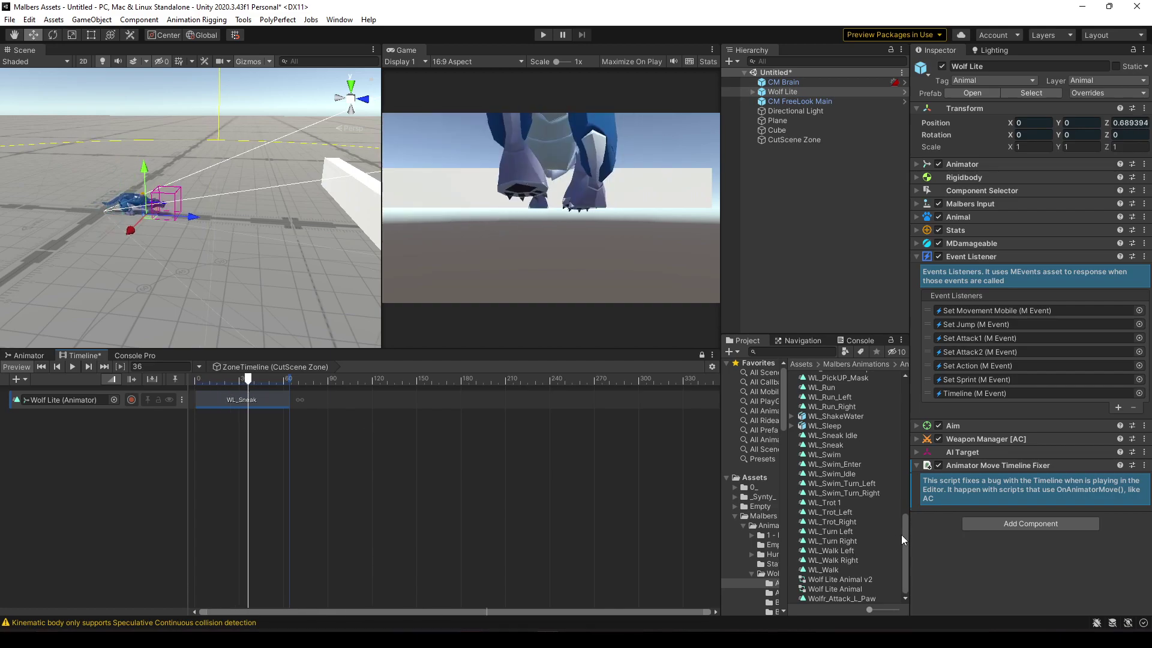
Step: Add WL_Trot 1 blending in from frame 59, with offsets matched to WL_Sneak
drag(833, 507, 307, 402)
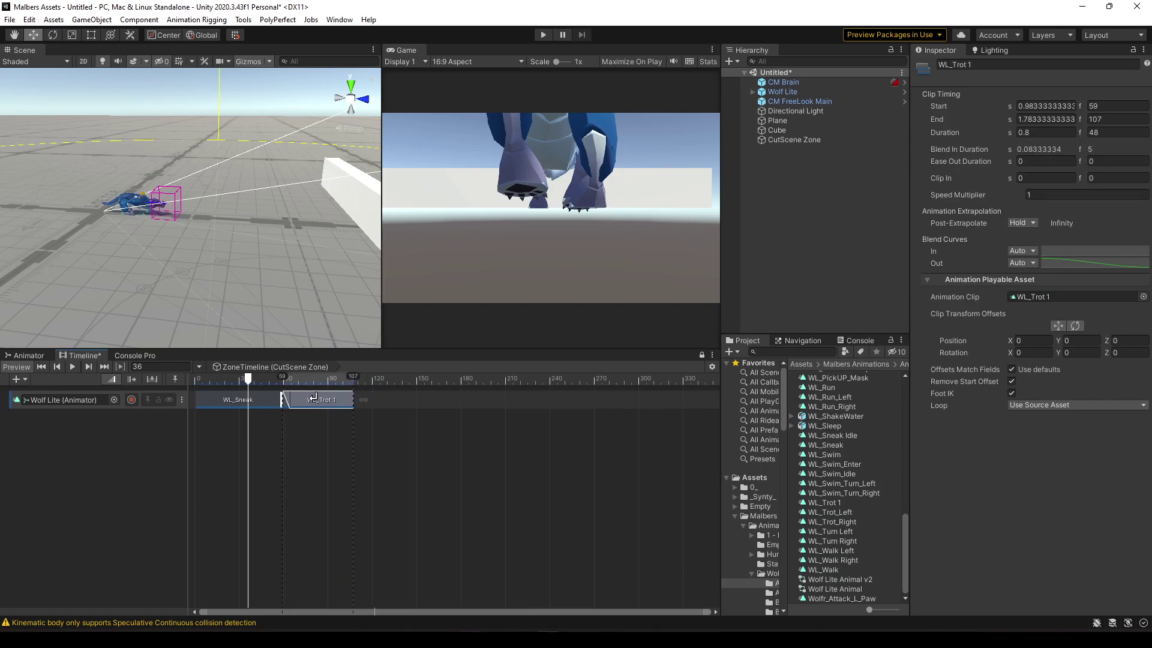
drag(228, 379, 336, 379)
right_click(313, 402)
click(367, 546)
scroll(843, 510, up, 3)
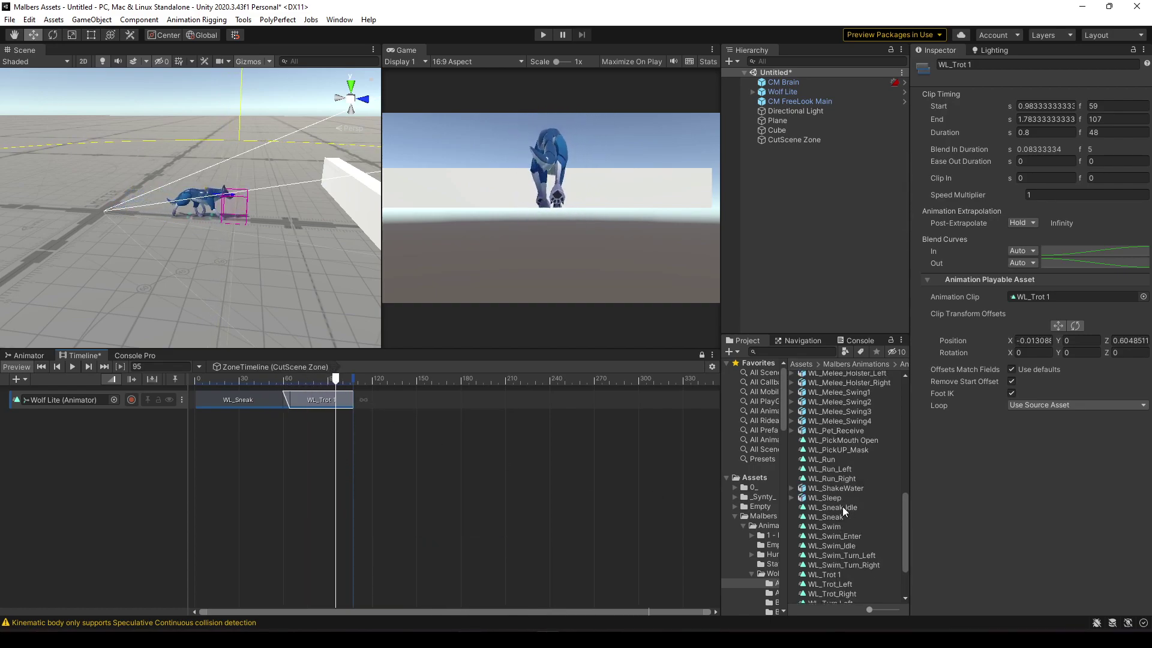
scroll(856, 513, up, 6)
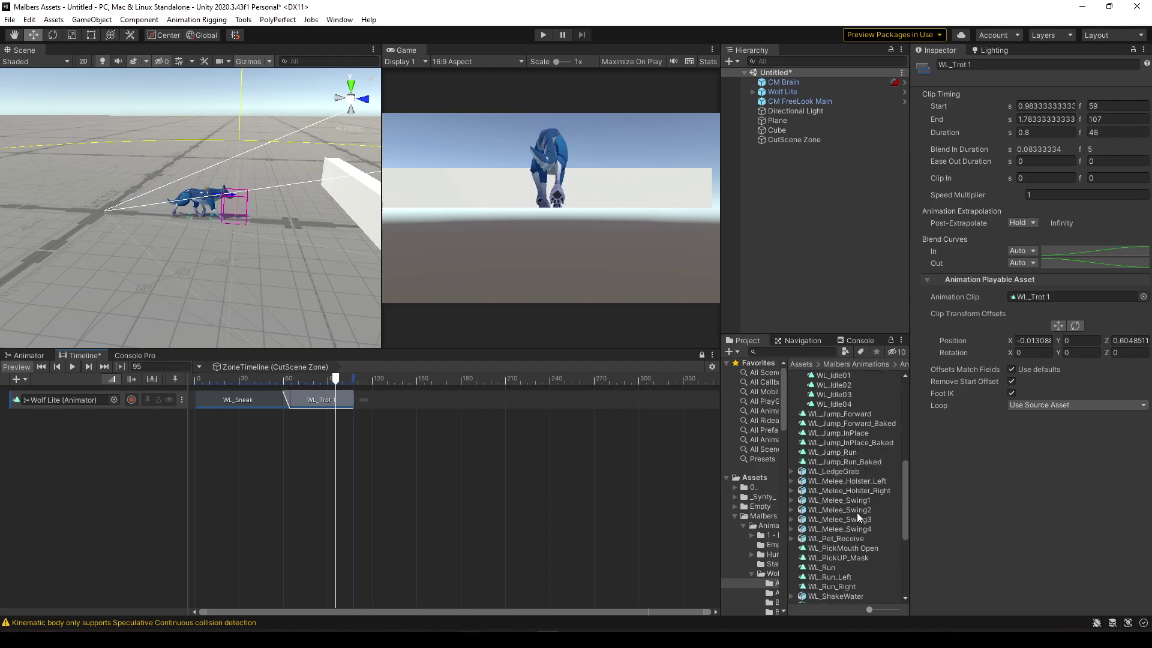
Step: Add WL_Jump_Run after the trot, match its offsets to the previous clip, and preview the jump
drag(849, 488, 392, 378)
right_click(399, 399)
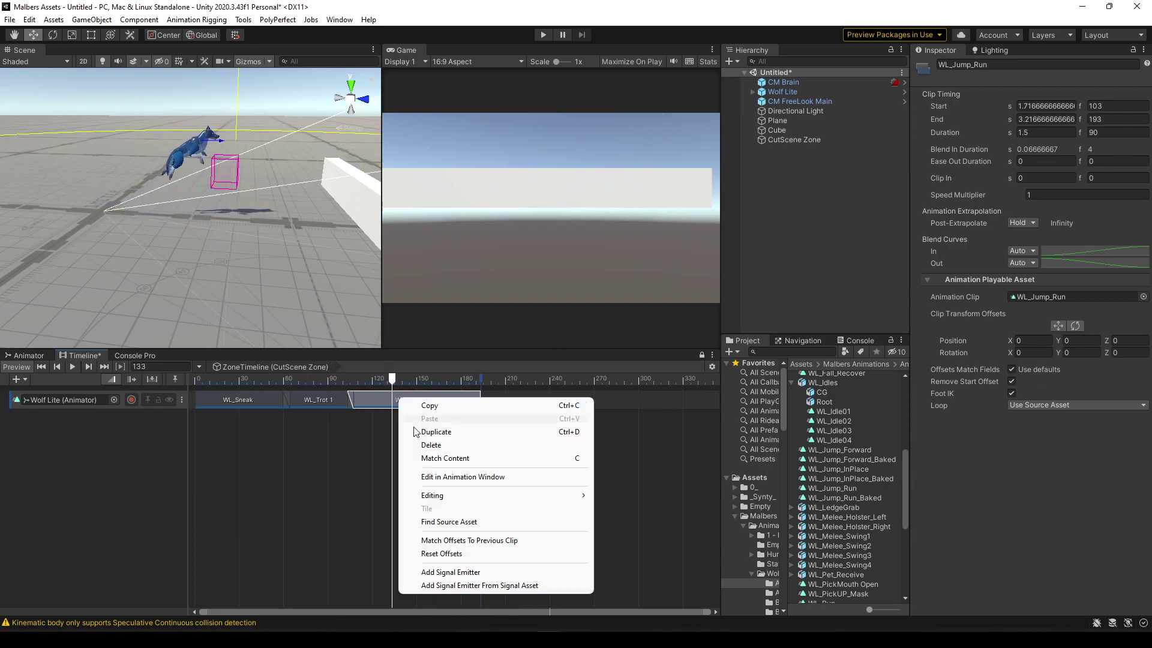
click(451, 543)
drag(394, 377, 439, 379)
alt+drag(180, 228, 252, 234)
drag(439, 379, 472, 387)
scroll(856, 466, down, 5)
scroll(827, 553, down, 3)
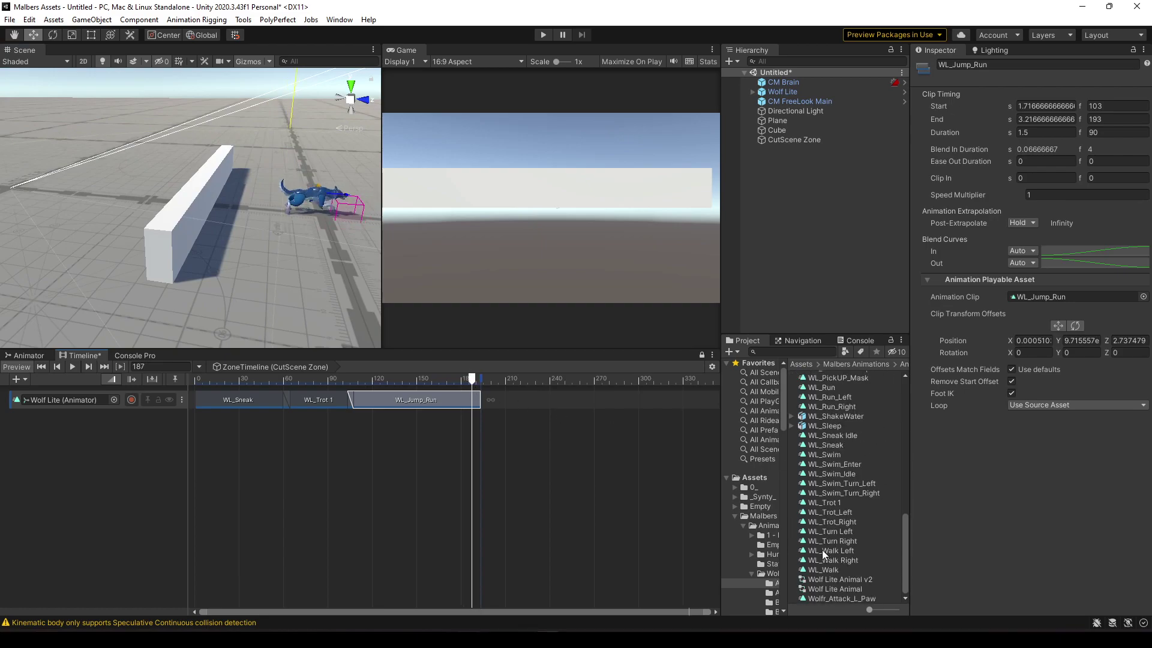
Step: Add a second WL_Trot 1 clip (frames 187–235) after WL_Jump_Run with matched offsets
drag(510, 407, 516, 399)
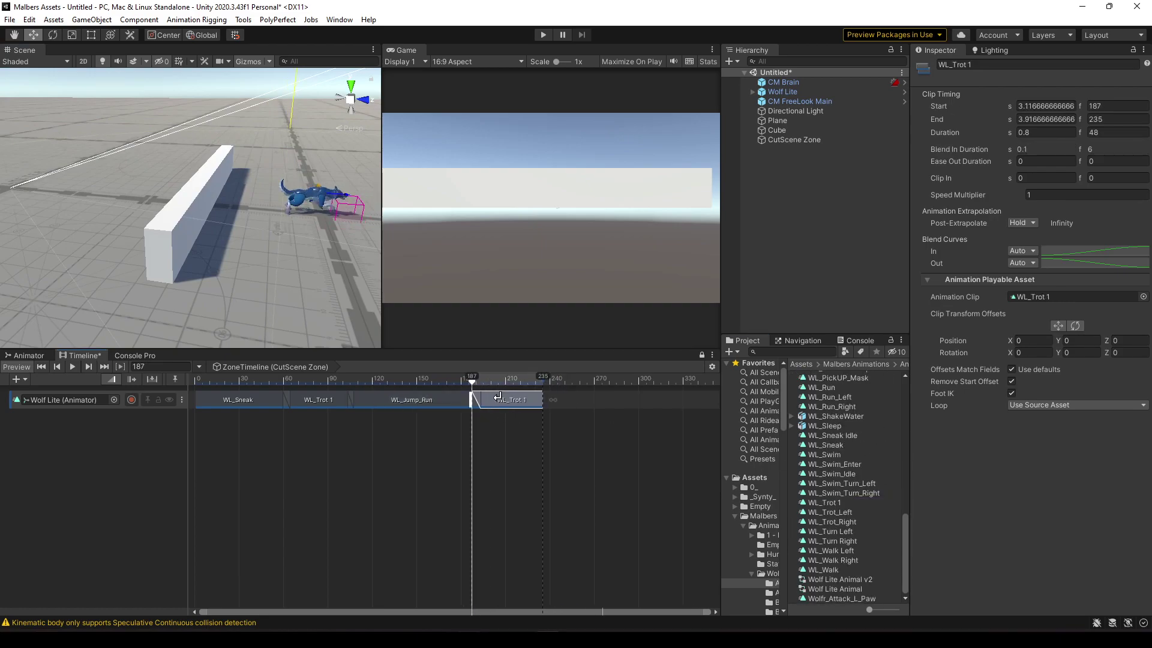
right_click(502, 399)
click(540, 541)
mouse_move(473, 379)
mouse_down()
mouse_move(462, 381)
mouse_move(483, 379)
mouse_up()
Step: Raise the second trot's Y offset to about 0.04 and push it slightly forward in Z
right_drag(274, 265, 267, 230)
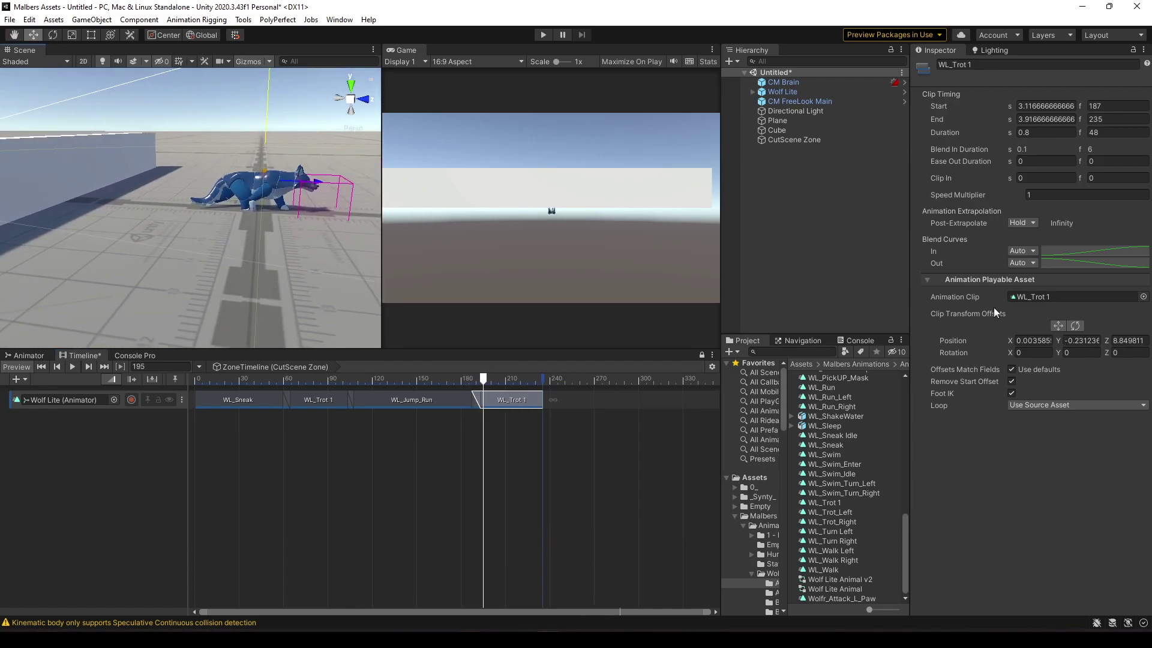
click(1053, 326)
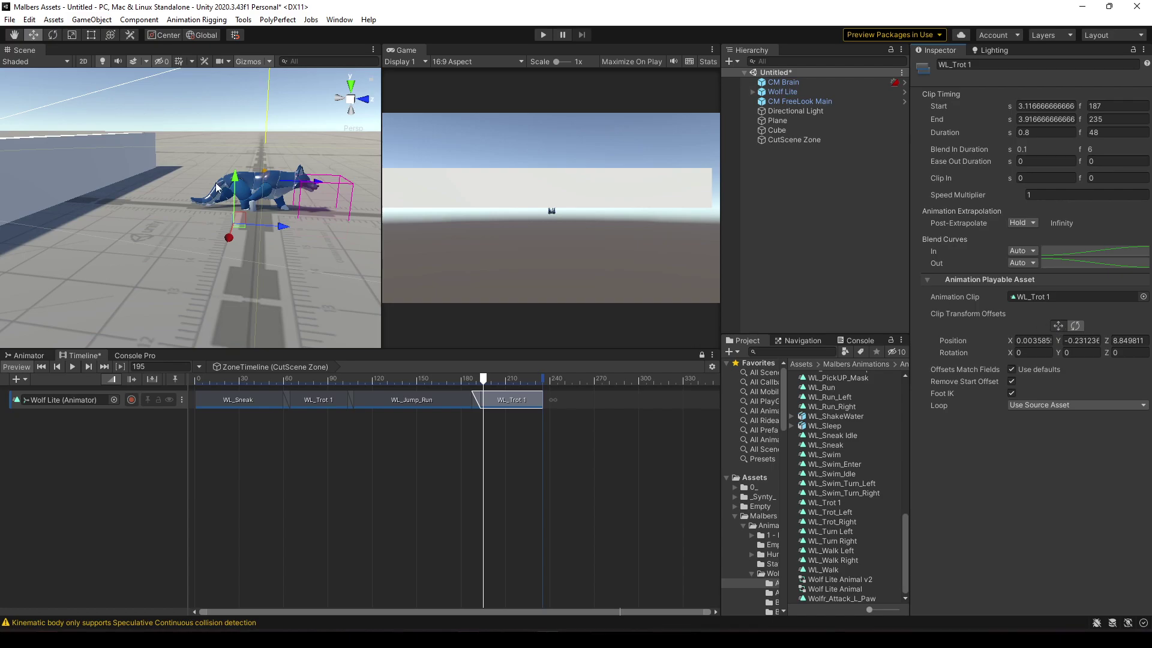
drag(234, 185, 236, 169)
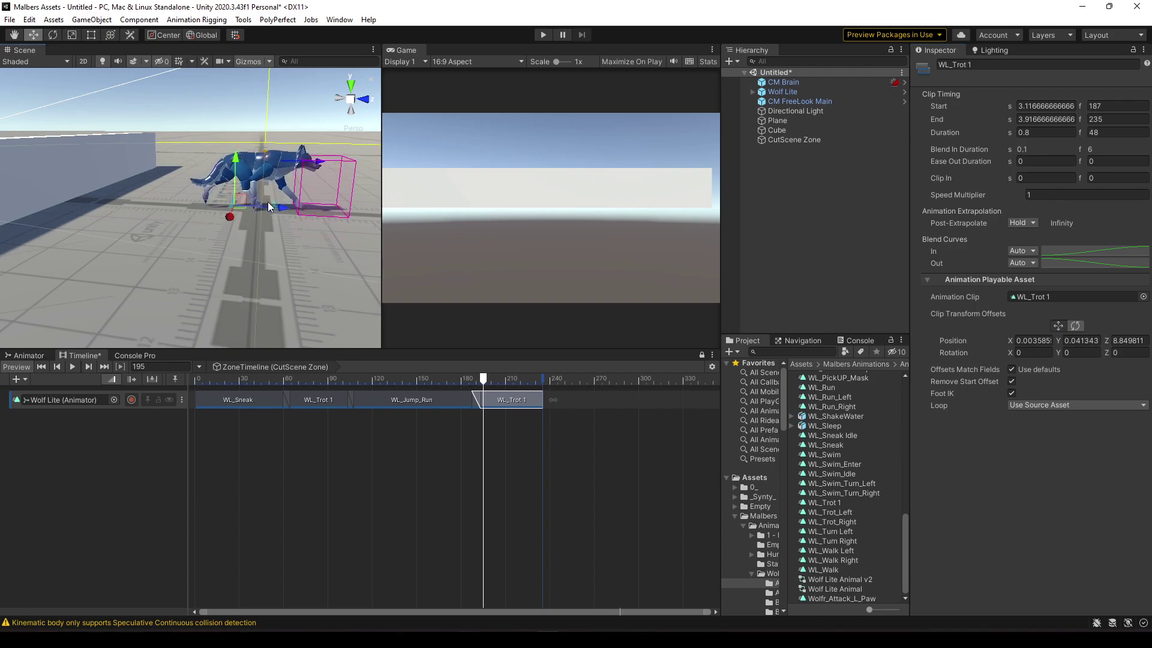
drag(277, 209, 287, 210)
drag(486, 385, 527, 379)
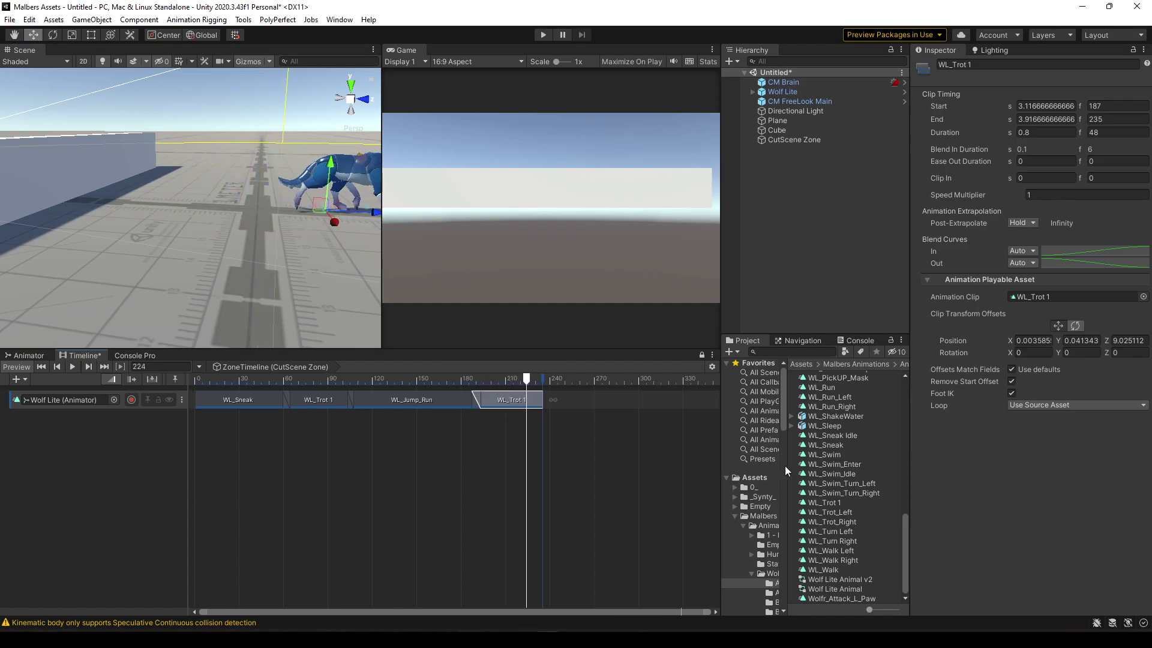
Step: Add a WL_Idle01 clip after the second trot, match its offsets, and push it forward in Z
scroll(813, 505, up, 3)
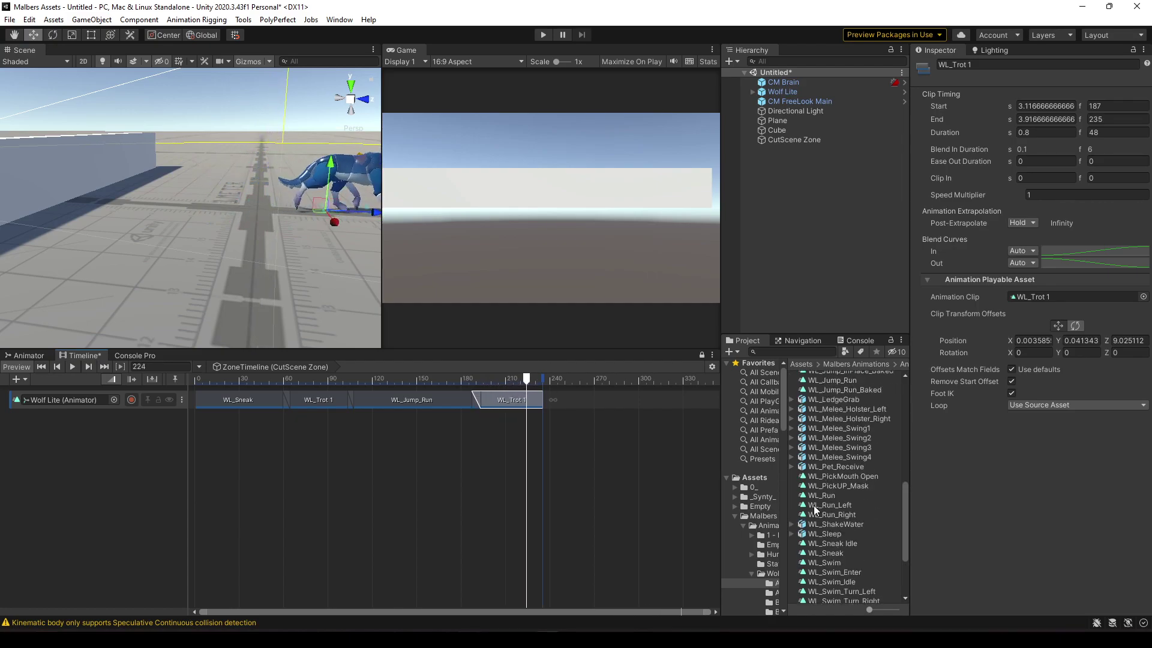
scroll(804, 505, up, 12)
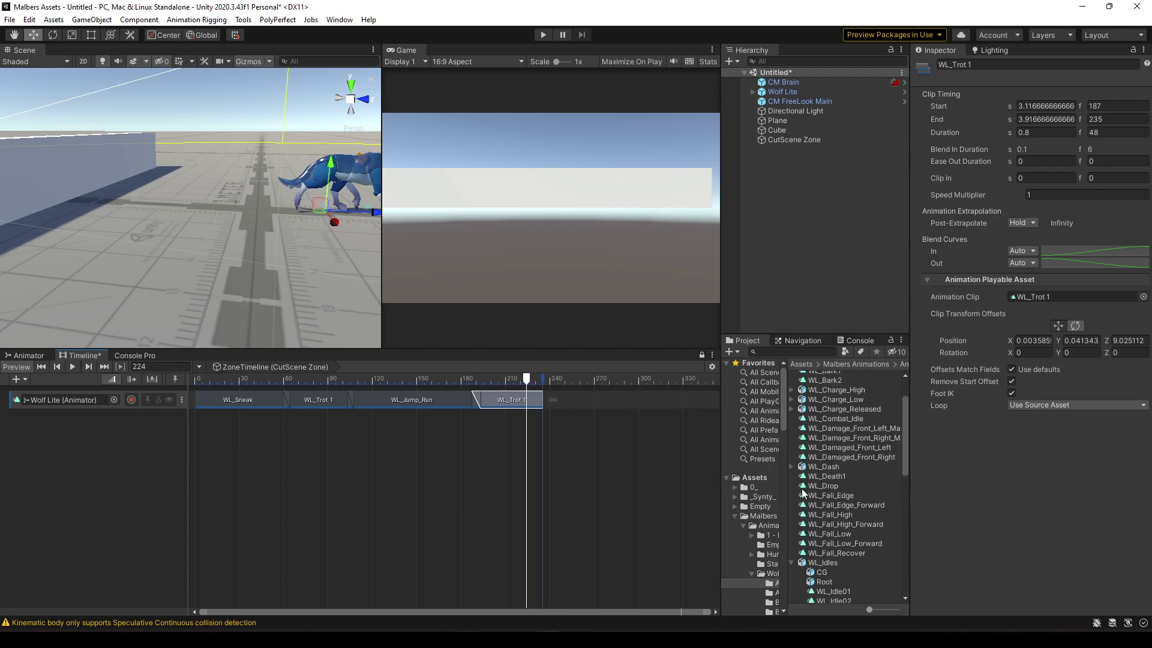
scroll(841, 539, down, 3)
drag(577, 408, 604, 401)
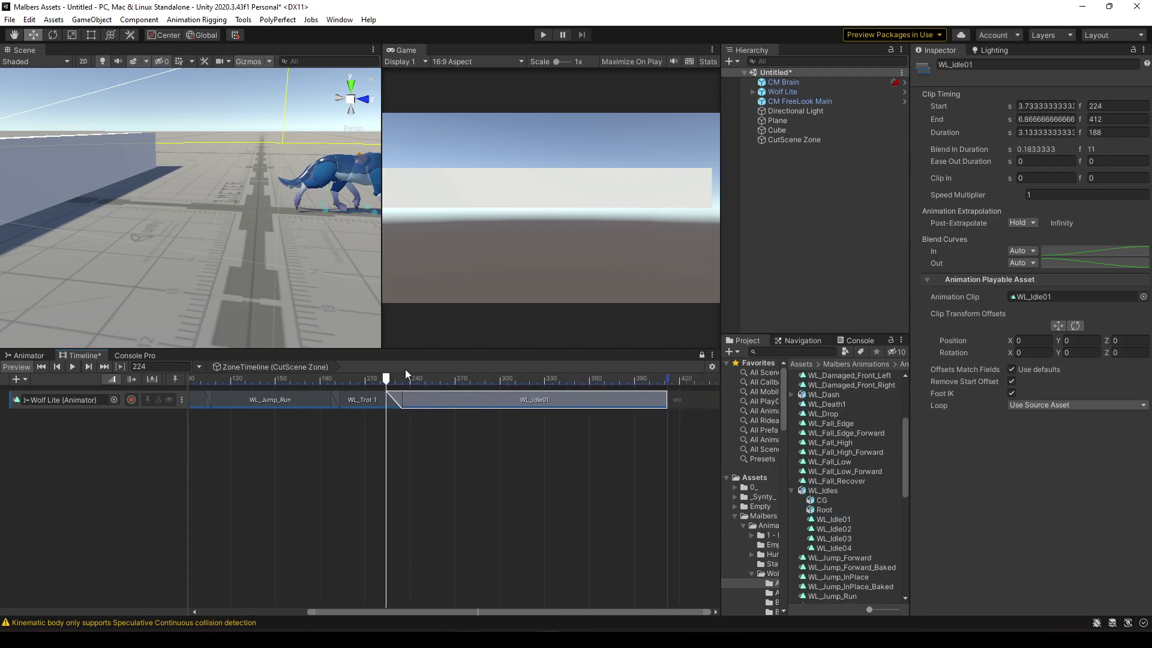
click(399, 378)
right_click(431, 396)
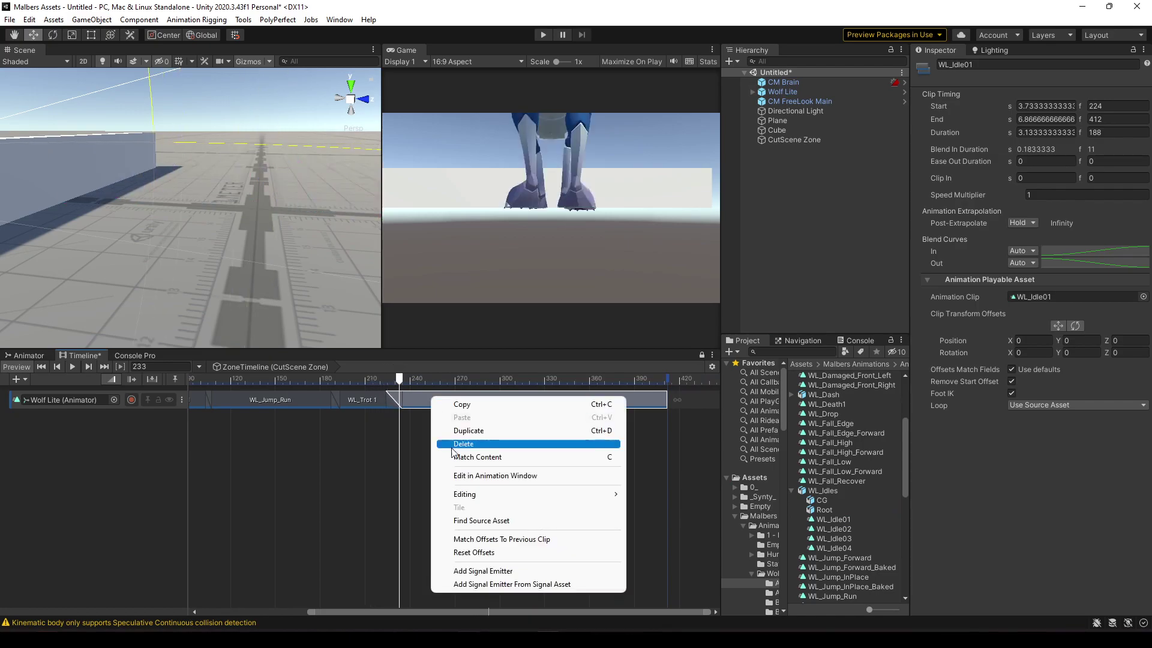
click(477, 538)
mouse_move(404, 376)
mouse_down()
mouse_move(381, 378)
mouse_move(405, 383)
mouse_up()
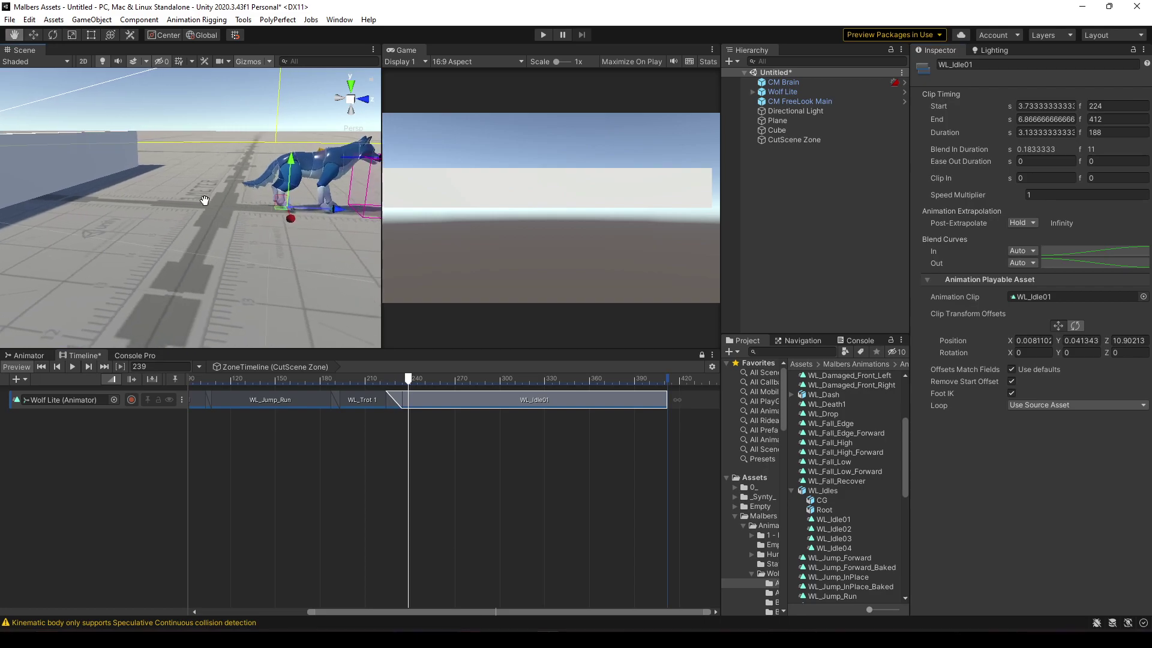
drag(329, 214, 351, 251)
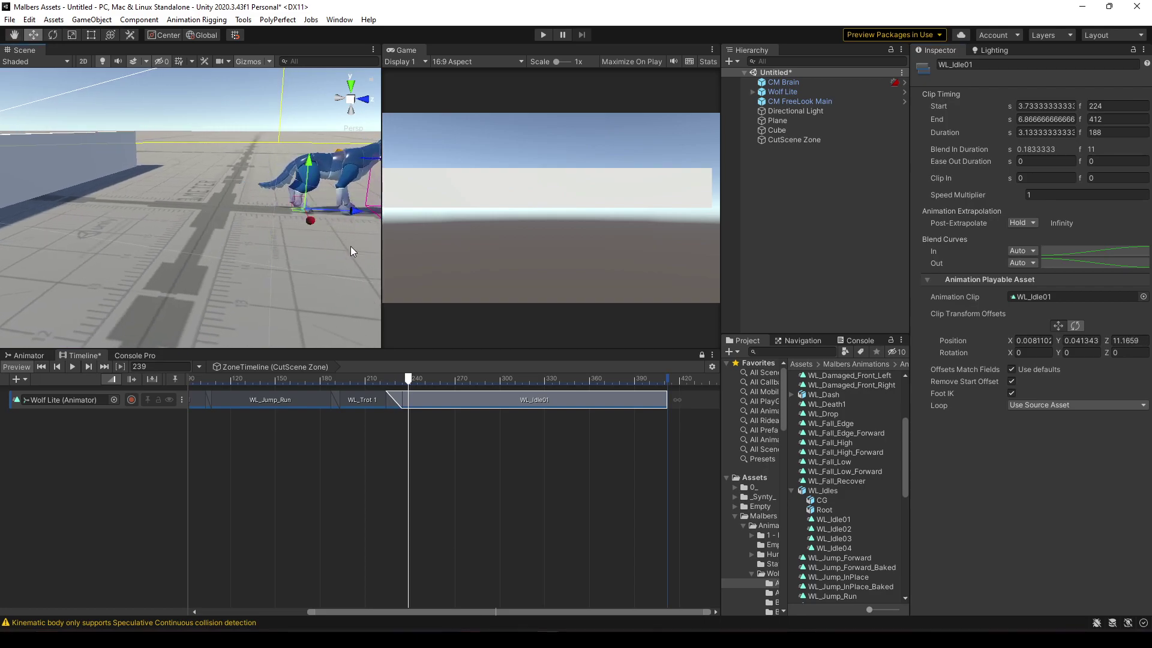
drag(406, 377, 446, 399)
Step: Trim WL_Idle01 to end at frame 265 and review the sequence back to frame 0
right_click(446, 400)
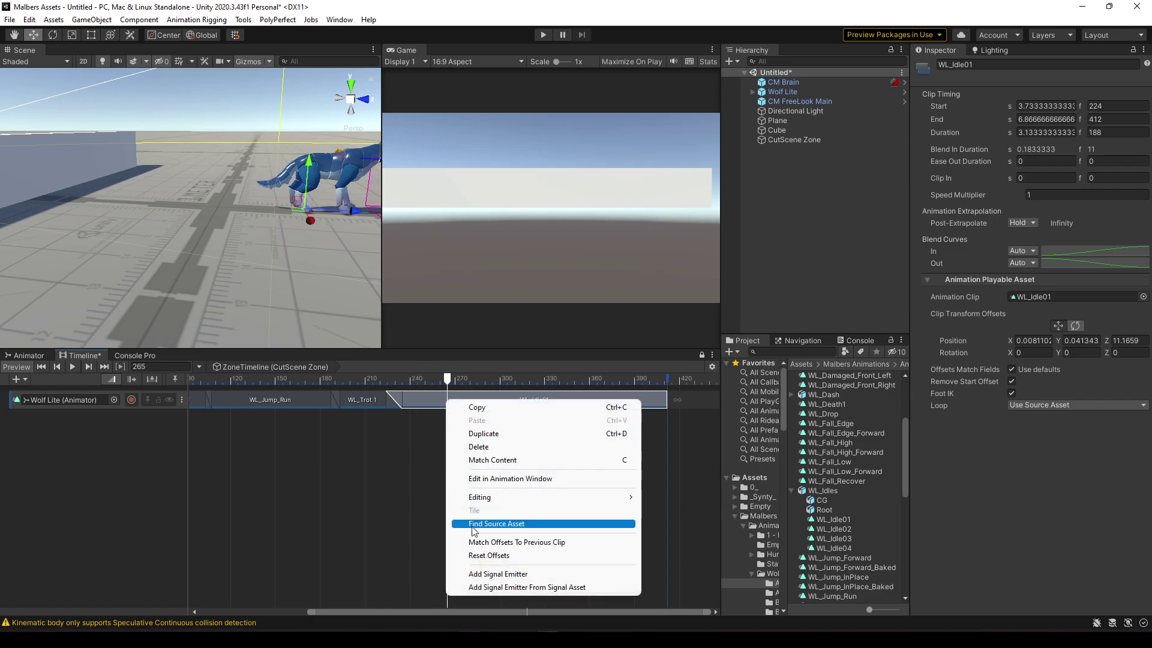
mouse_move(495, 503)
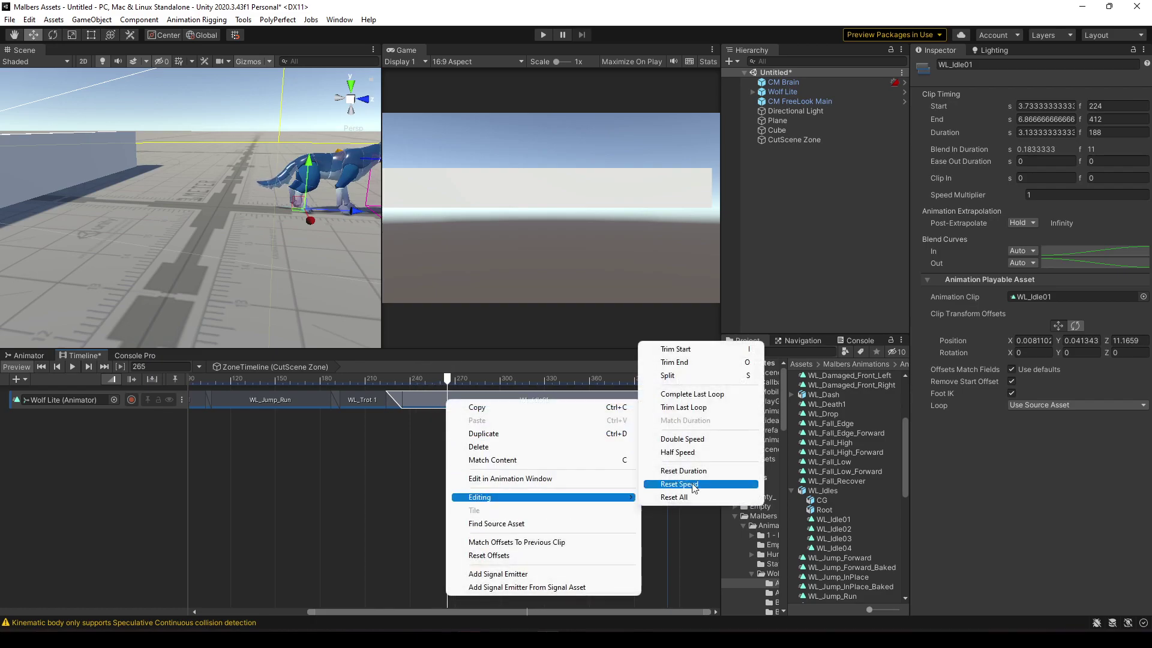
click(714, 364)
drag(433, 378, 318, 382)
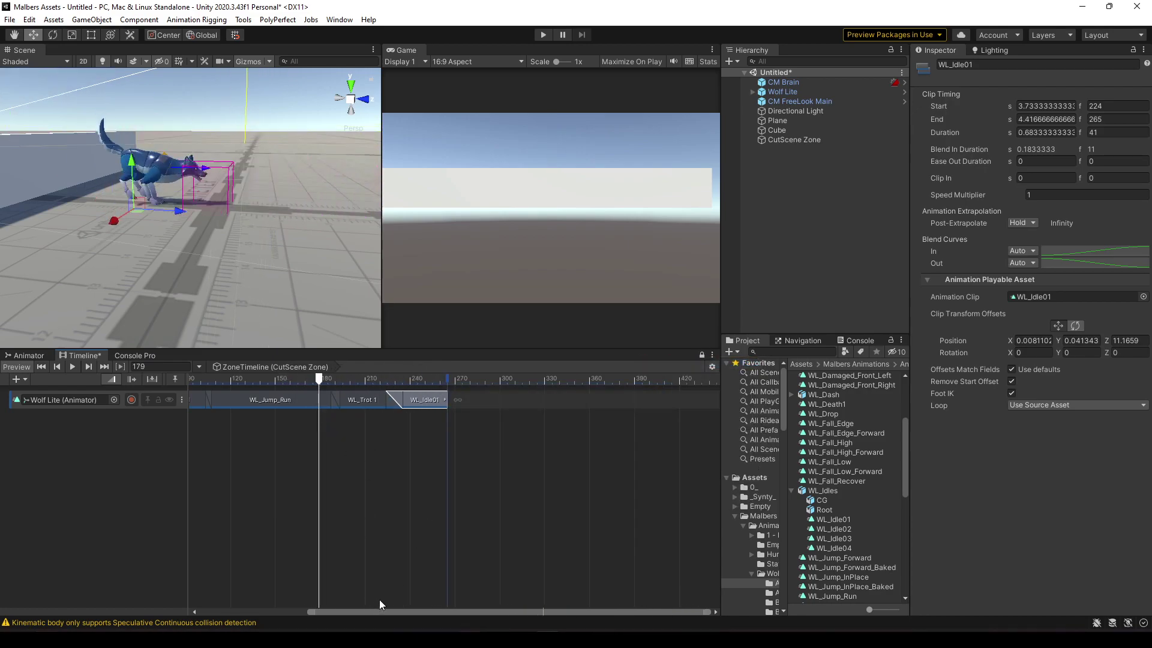
mouse_move(400, 378)
mouse_down()
mouse_move(427, 380)
mouse_move(411, 389)
mouse_up()
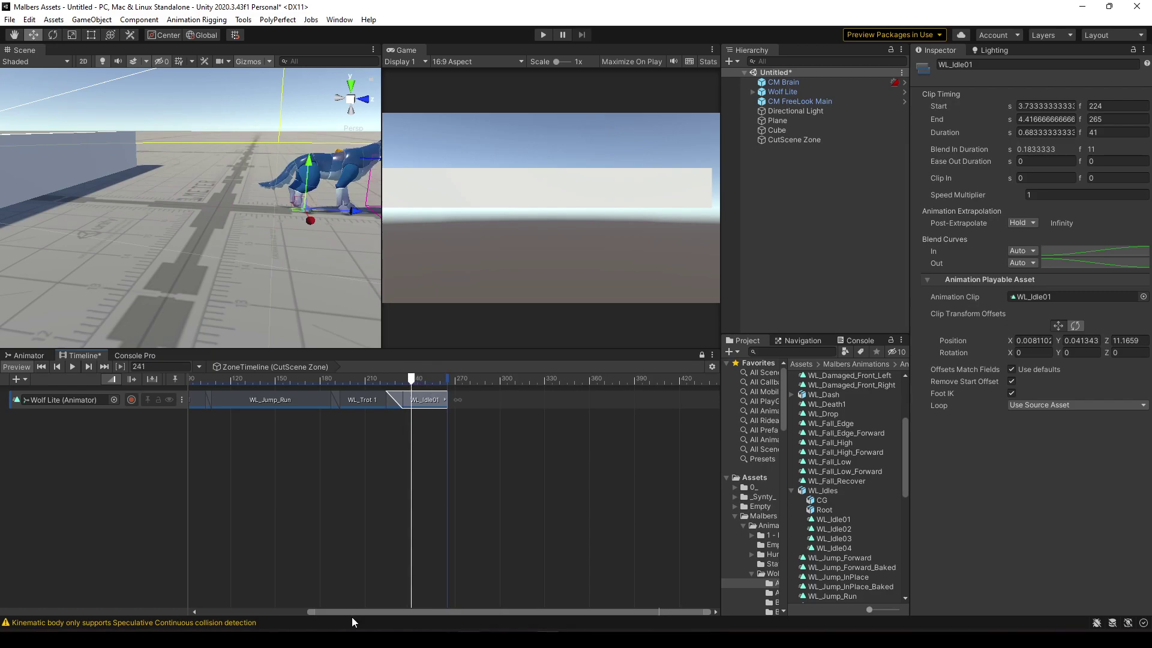
drag(352, 617, 231, 597)
drag(555, 377, 142, 379)
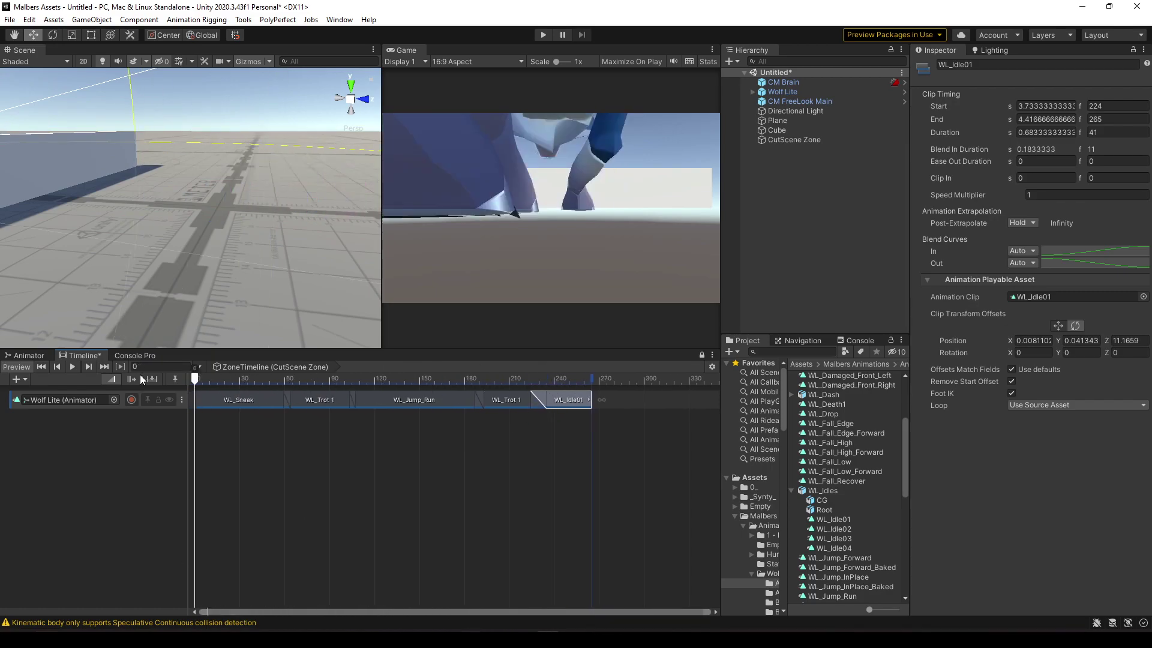
Step: Add a Cinemachine Virtual Camera, CM vcam1, to the scene
click(28, 19)
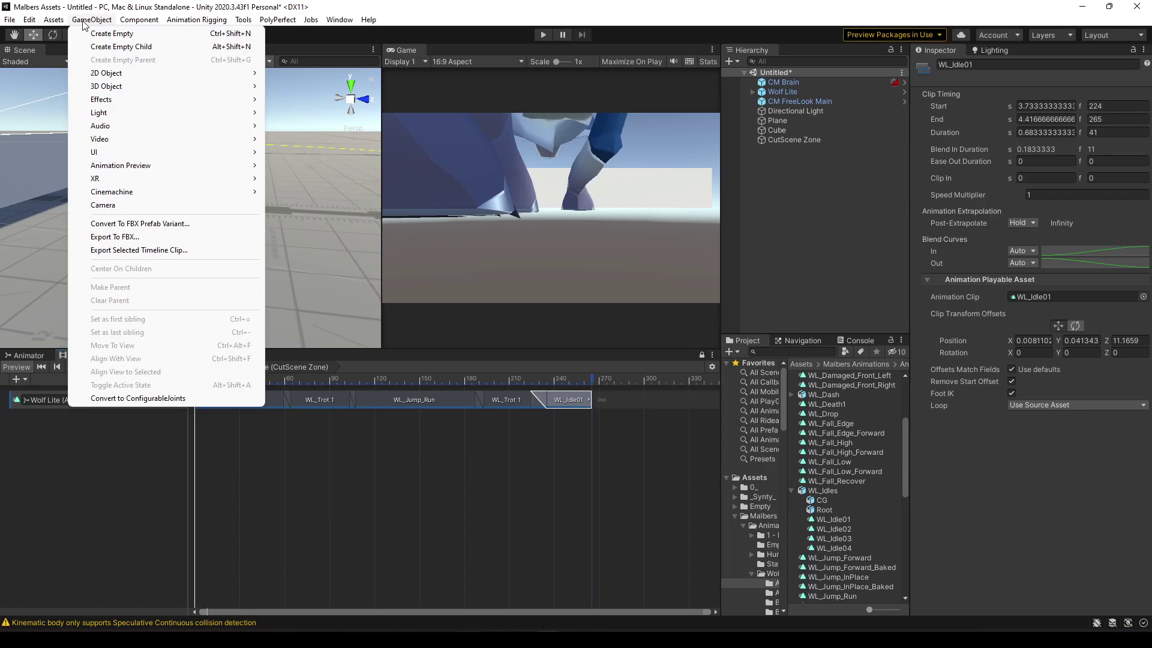
mouse_move(114, 194)
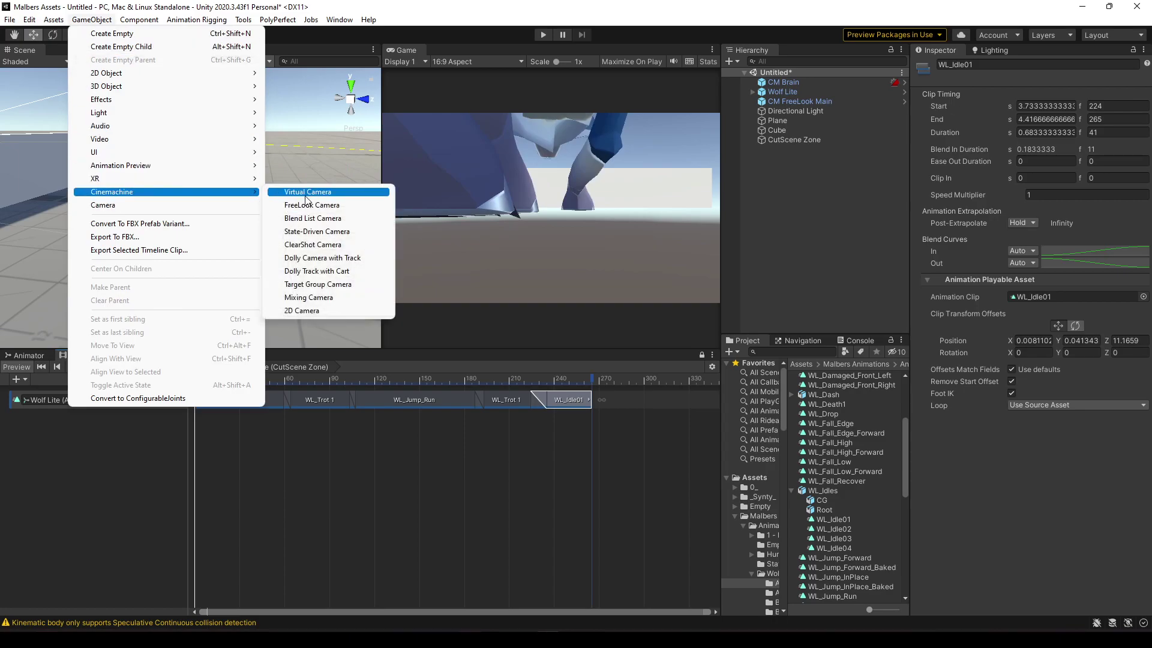
click(299, 192)
right_drag(288, 180, 294, 183)
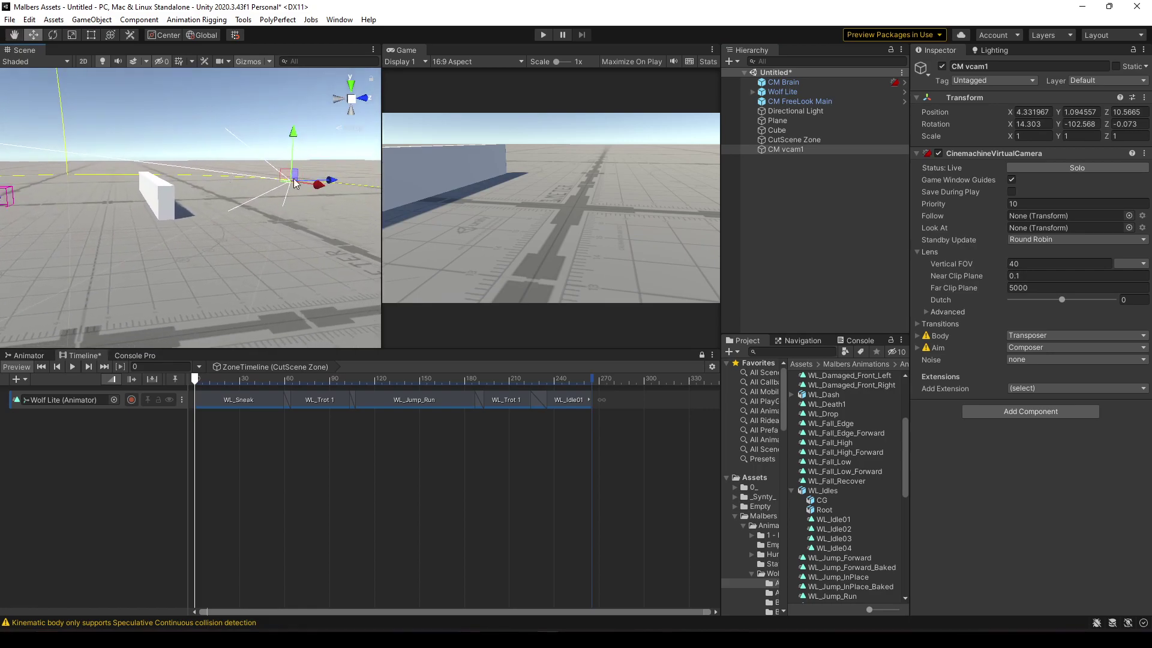
Step: Move CM vcam1 to about 6.32, 2.36, 6.61 and set its Look At to Wolf Lite
drag(293, 174, 180, 129)
right_drag(180, 129, 605, 171)
drag(782, 91, 1025, 229)
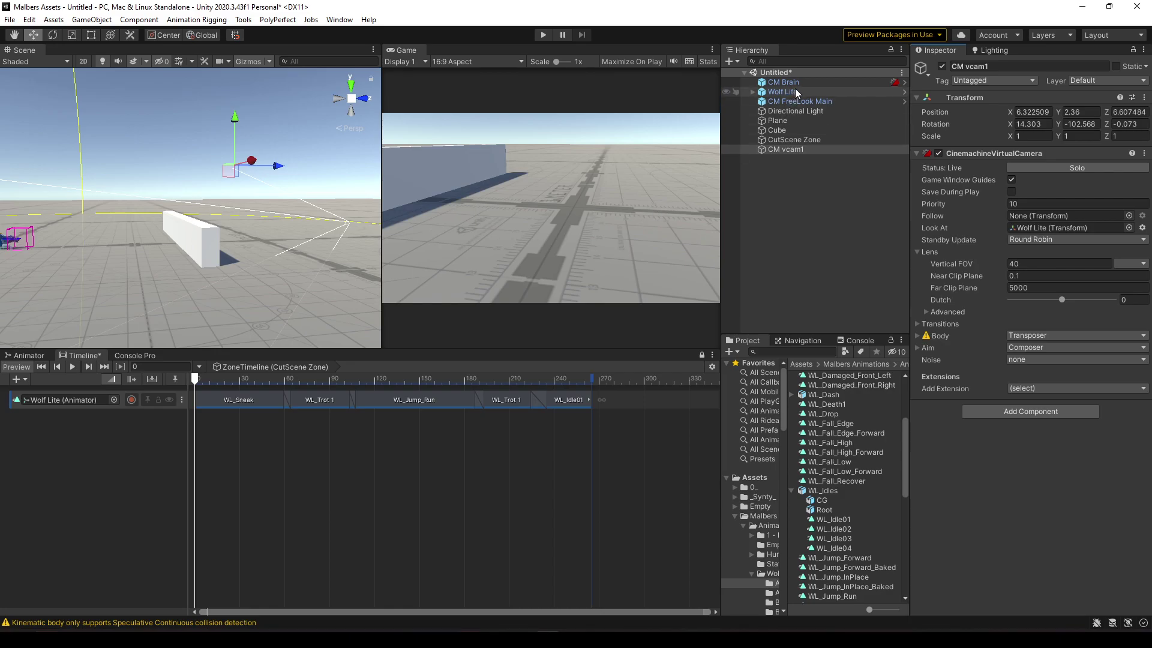
Step: Add a Cinemachine track bound to CM Brain with a CM vcam1 shot ending at frame 265
click(18, 381)
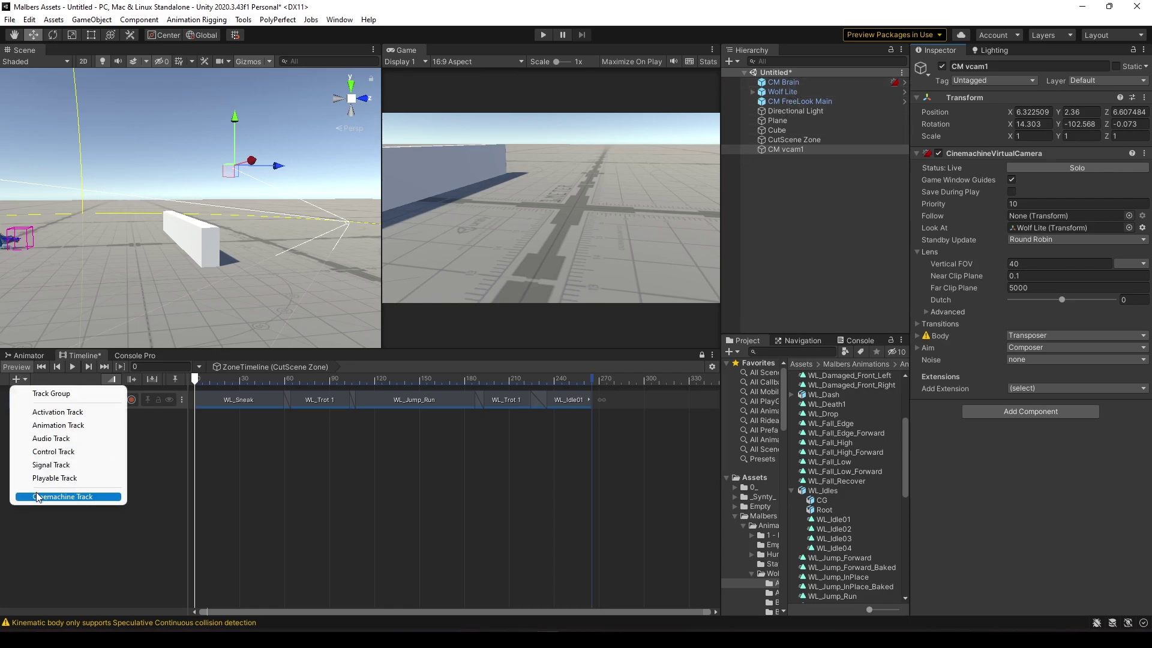
click(38, 497)
drag(783, 82, 53, 418)
drag(786, 150, 222, 422)
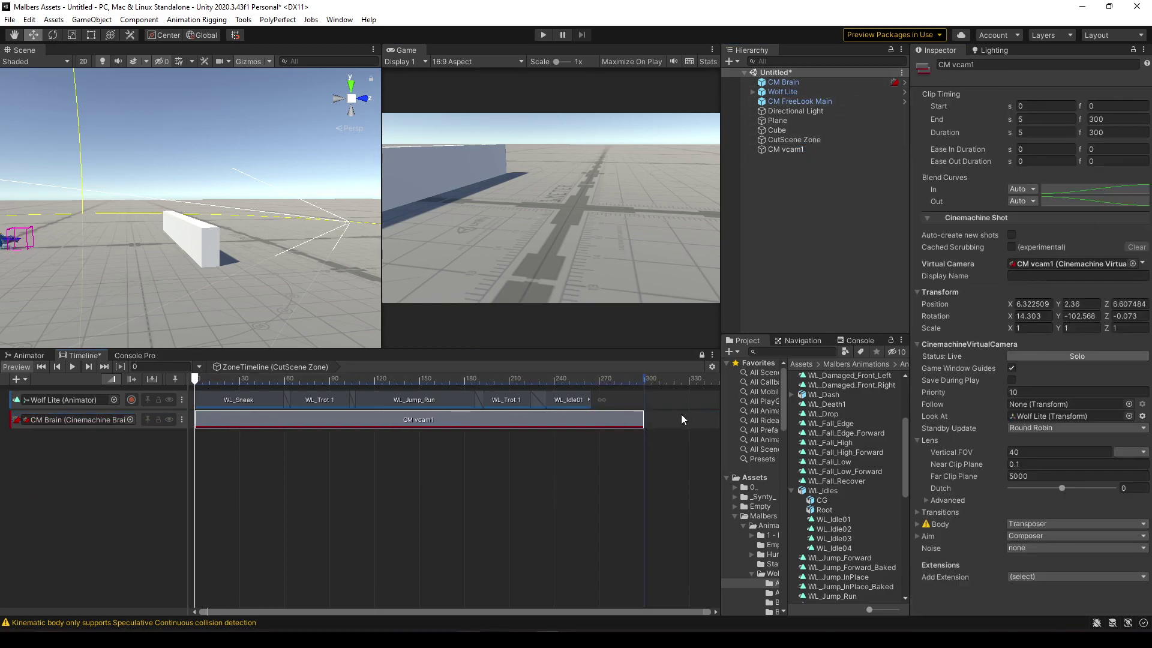
drag(643, 420, 592, 419)
Step: Scrub the timeline from the start to preview the wolf, then enter play mode
click(200, 380)
drag(200, 380, 22, 389)
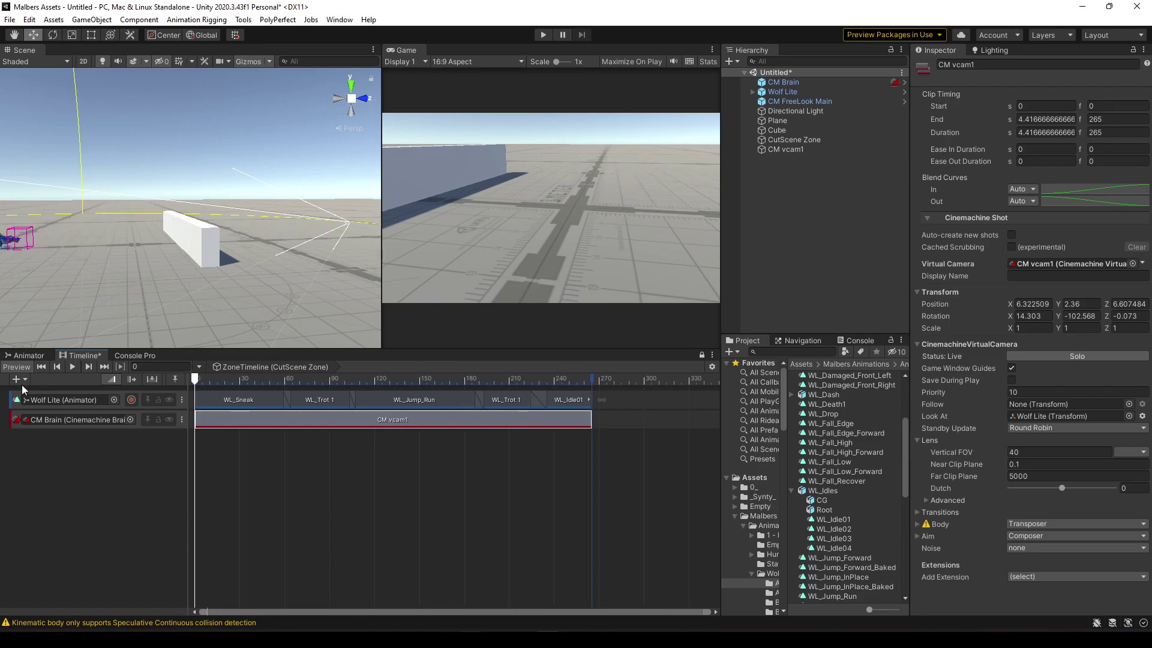
click(543, 35)
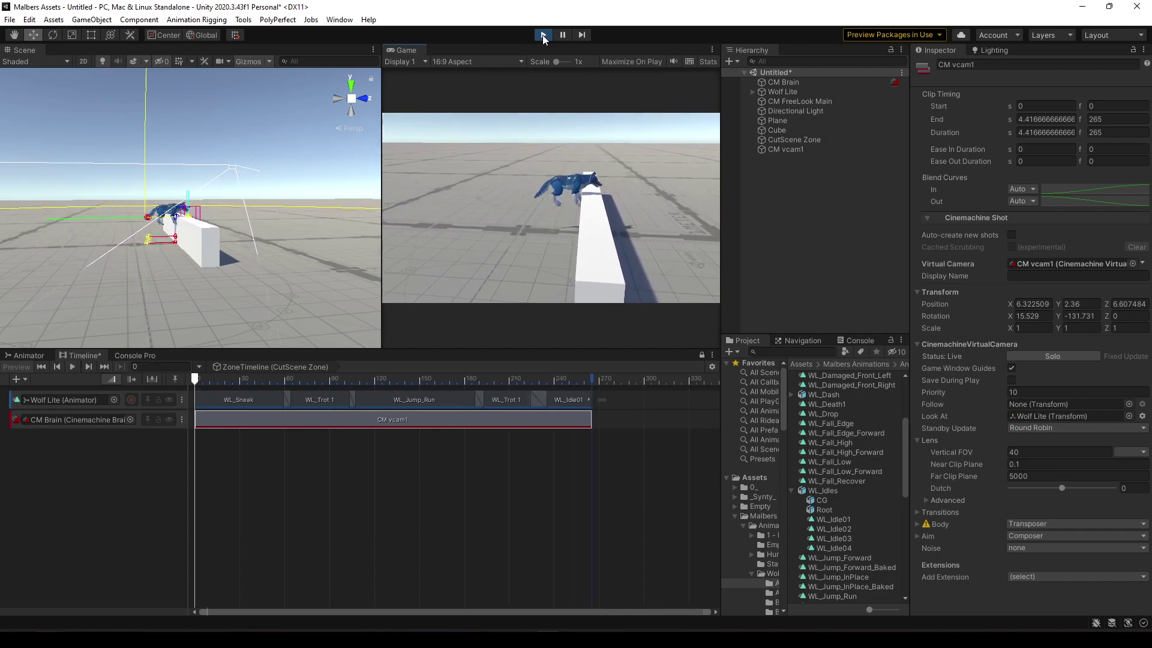
Step: Exit play mode and scrub the timeline playhead to preview the cutscene
click(543, 34)
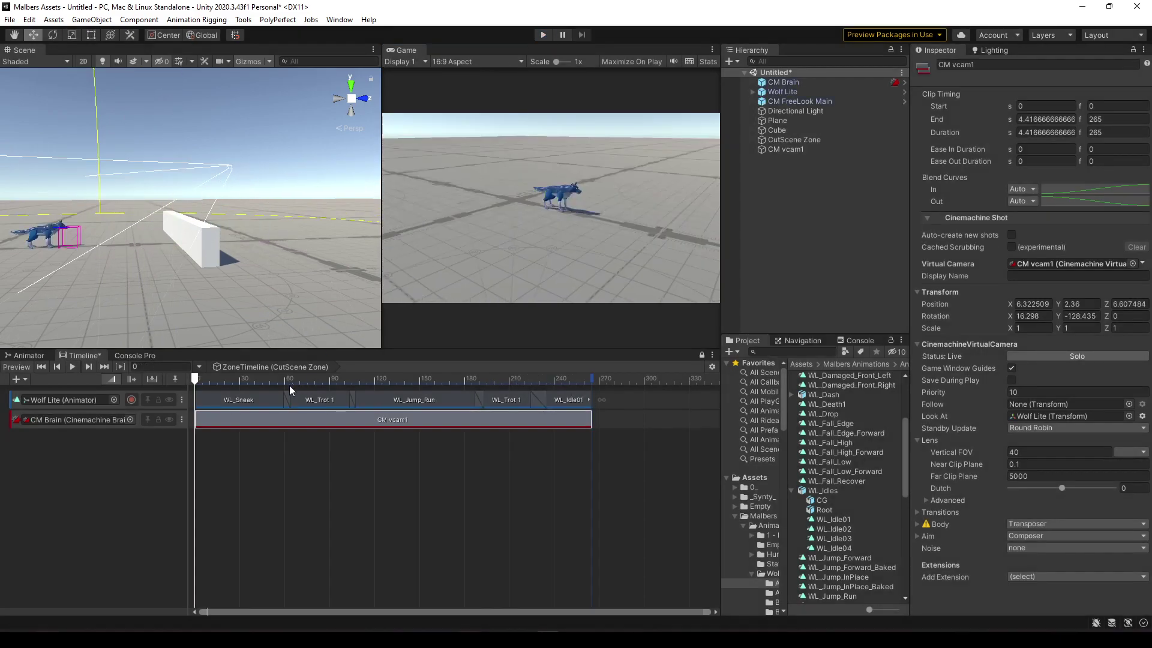
mouse_move(198, 381)
mouse_down()
mouse_move(417, 381)
mouse_move(195, 381)
mouse_up()
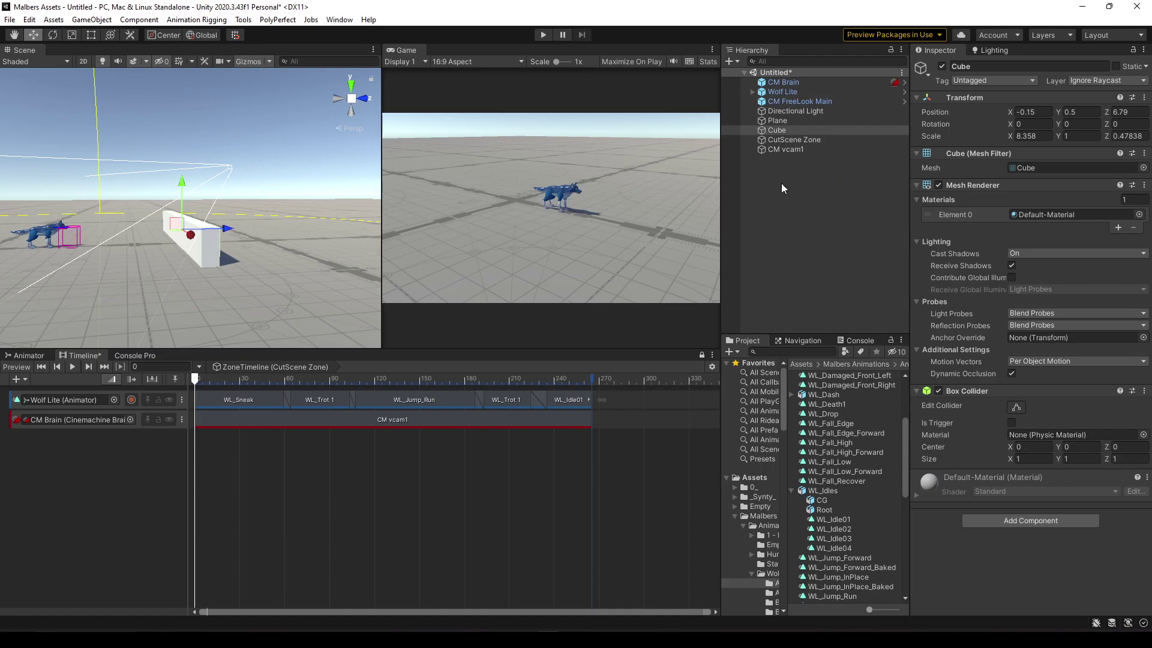
Step: Add a Timeline Manager component to CutScene Zone by searching 'timeline m'
click(793, 120)
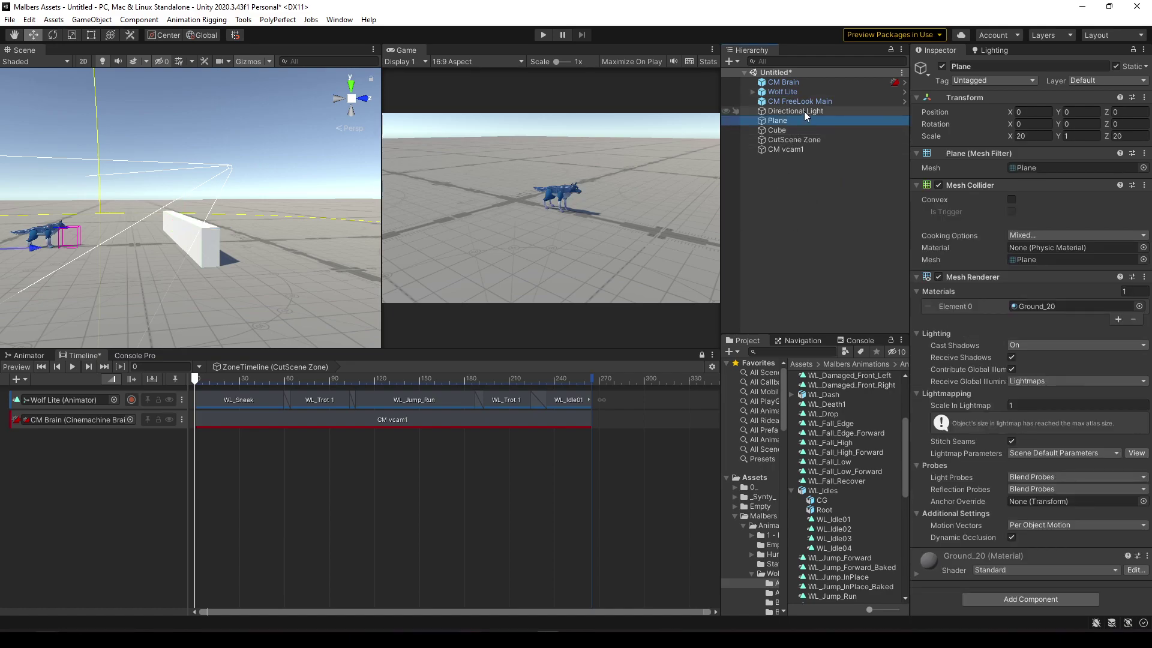
click(794, 139)
click(988, 249)
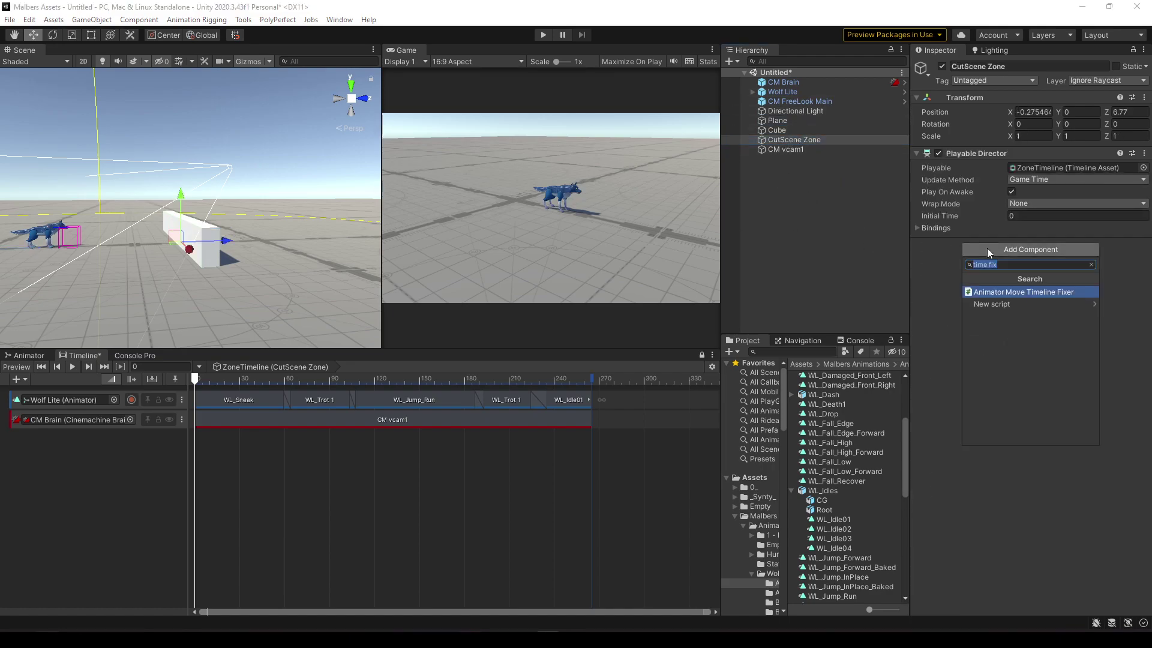
text(timeline m)
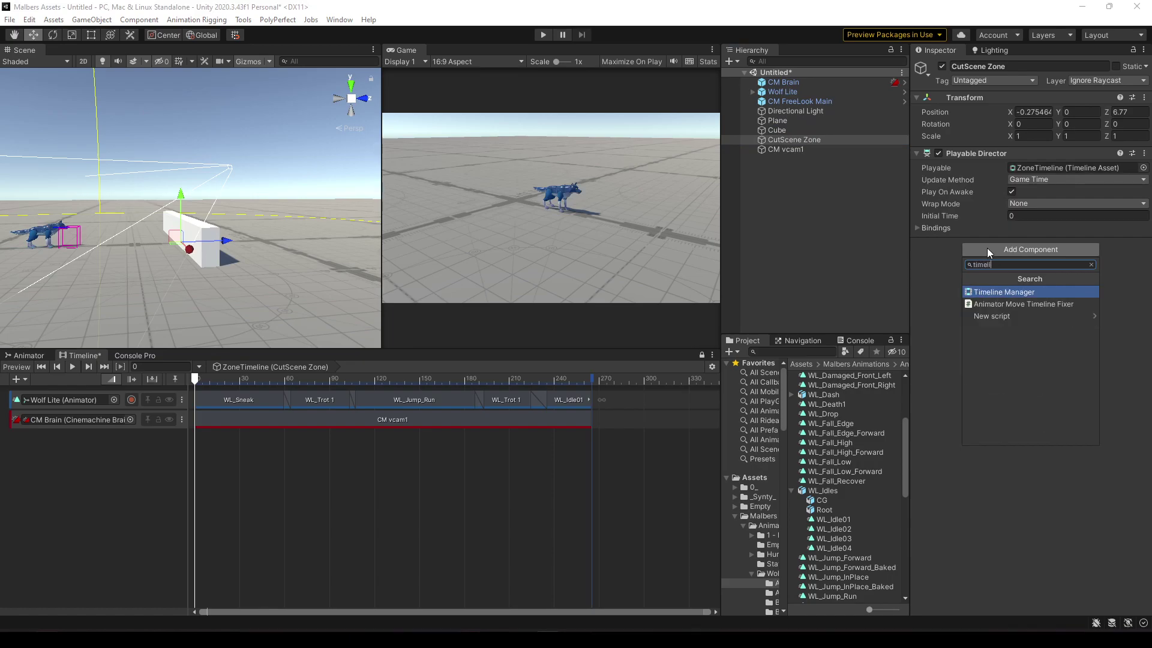
key(Return)
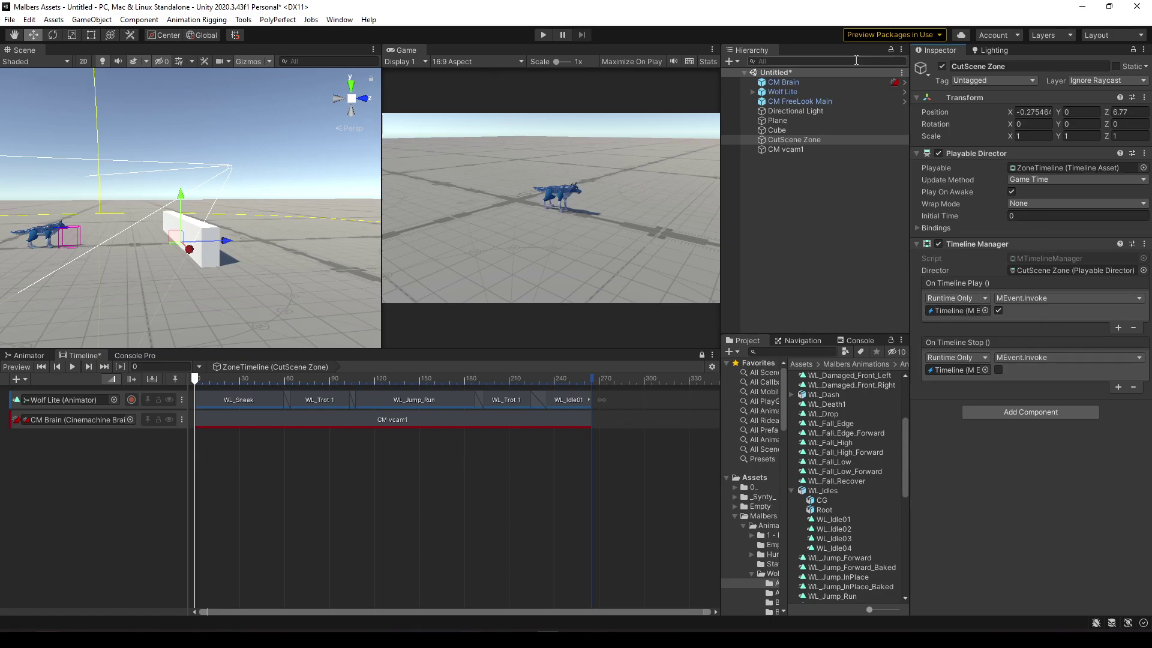
click(789, 92)
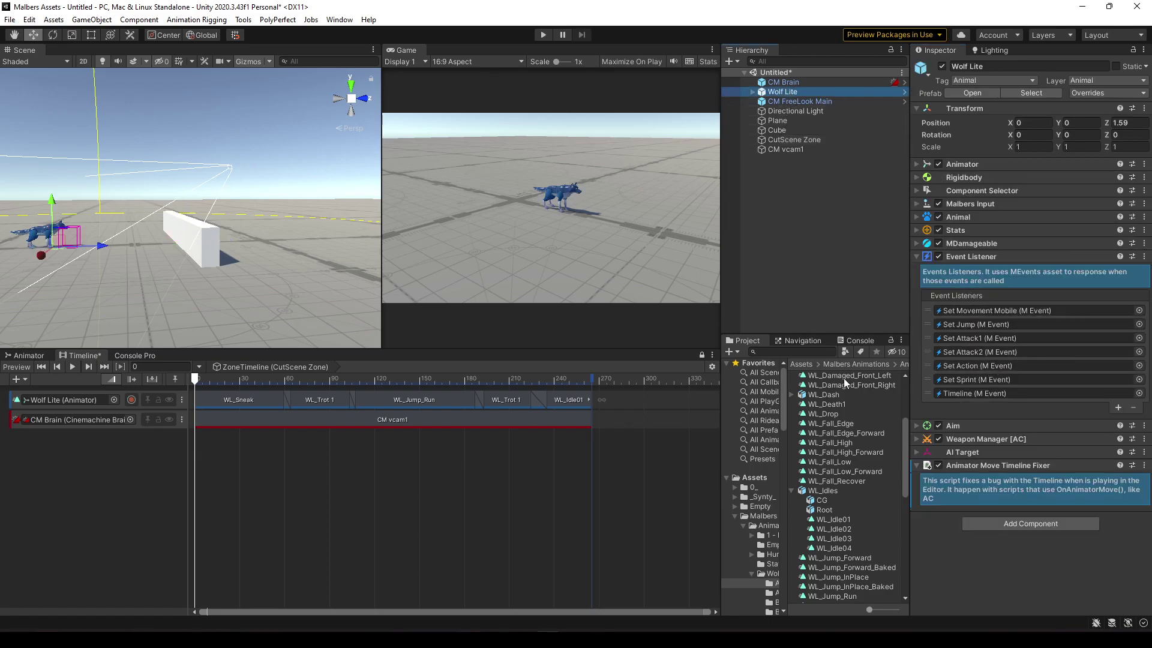
Step: Create the missing event listeners on Wolf Lite from the Animal component's options
right_click(967, 259)
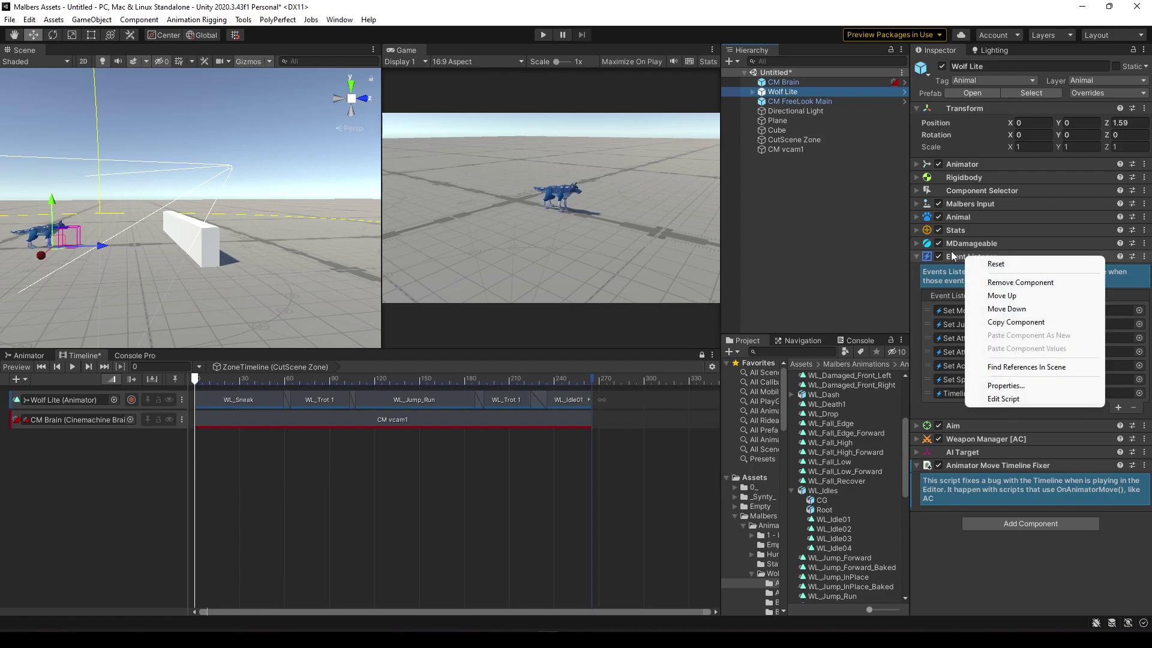
click(956, 256)
click(955, 257)
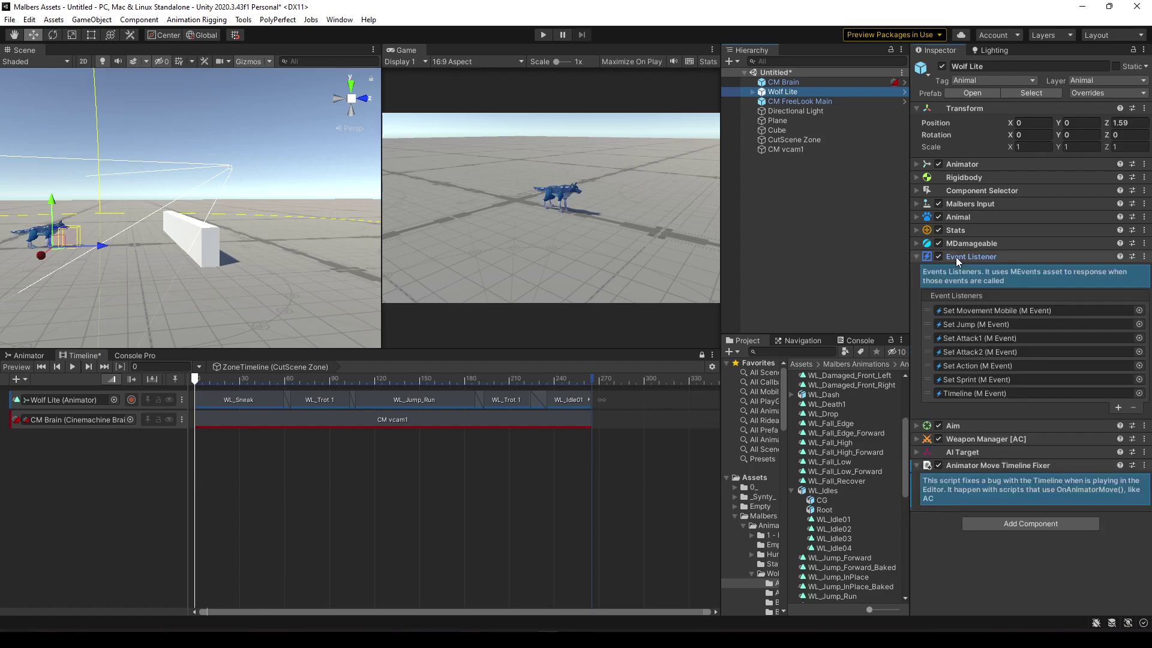
right_click(969, 218)
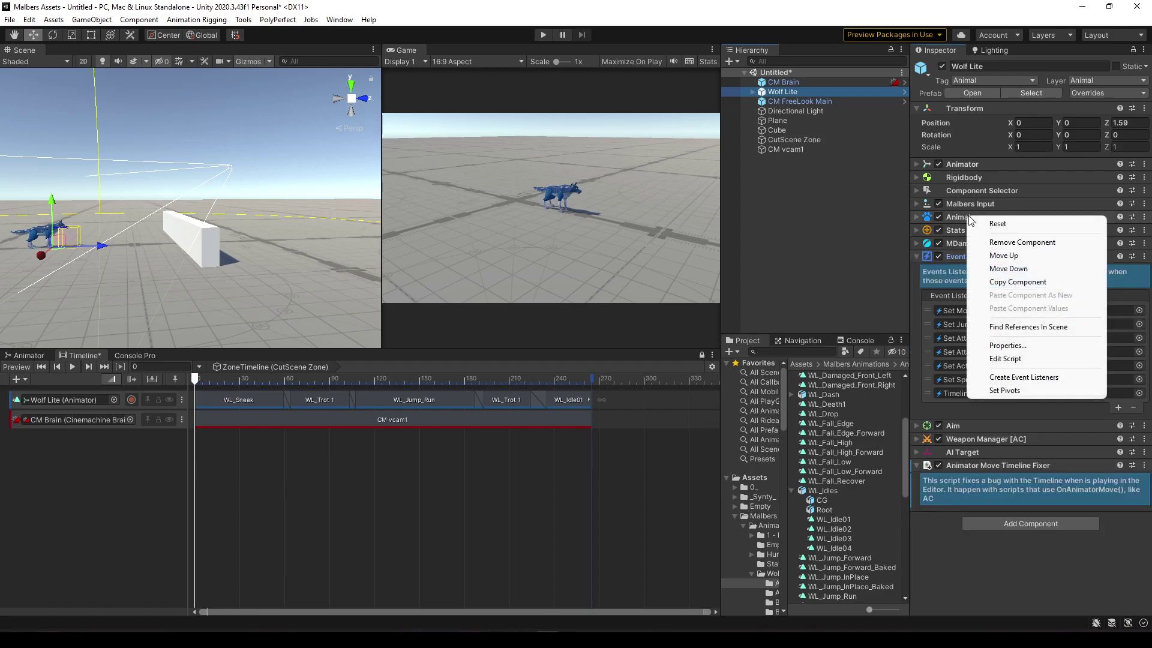
click(1025, 378)
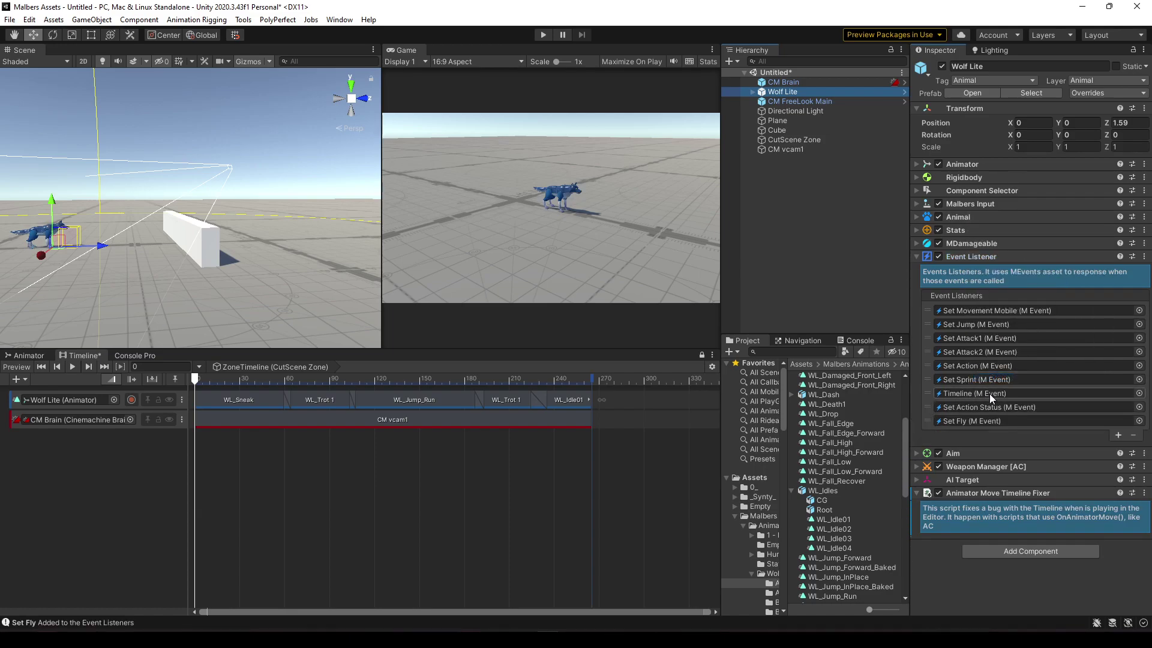
Step: Set the Timeline event's response function to MAnimal.SetTimeline
click(927, 394)
scroll(978, 408, down, 3)
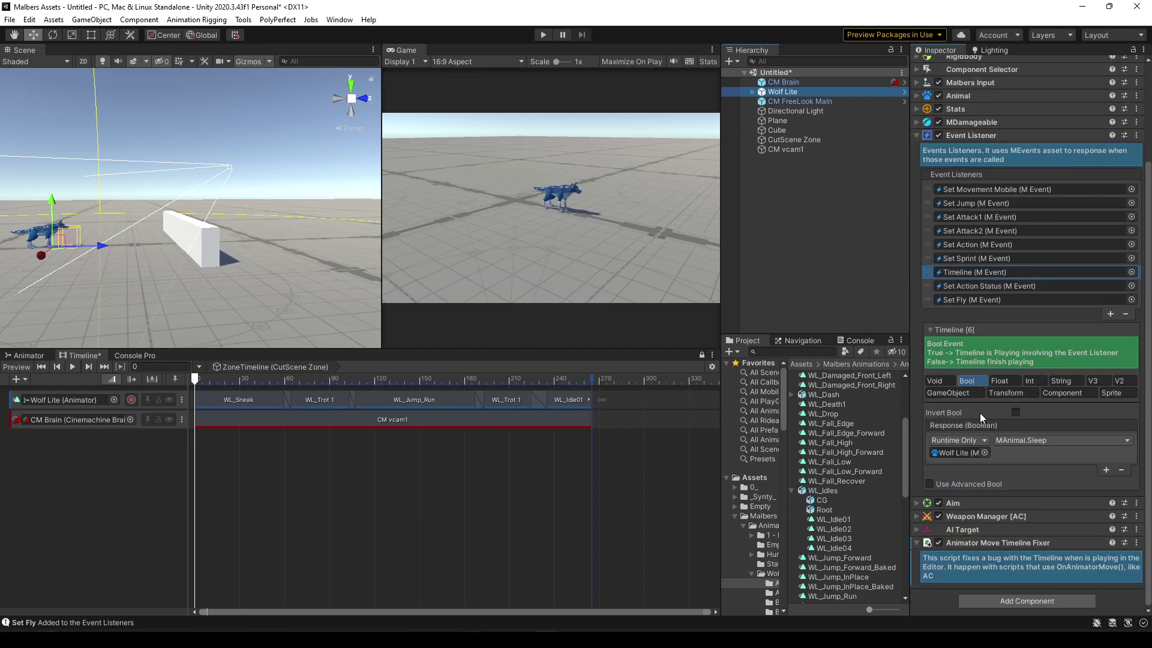
click(1020, 440)
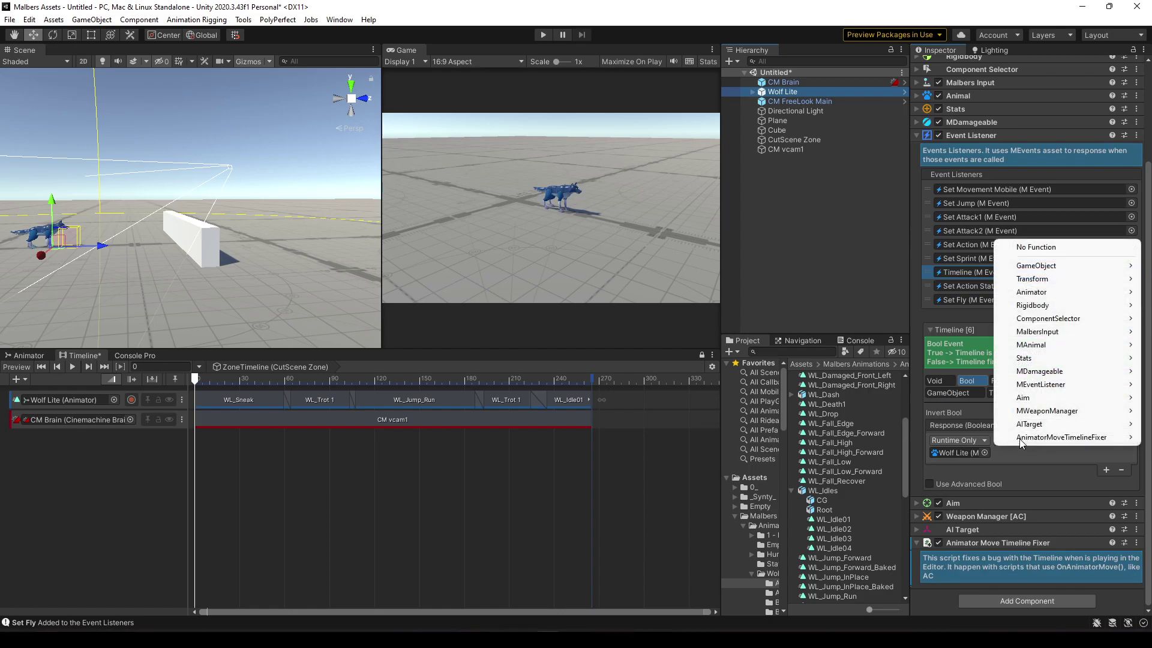
mouse_move(1031, 345)
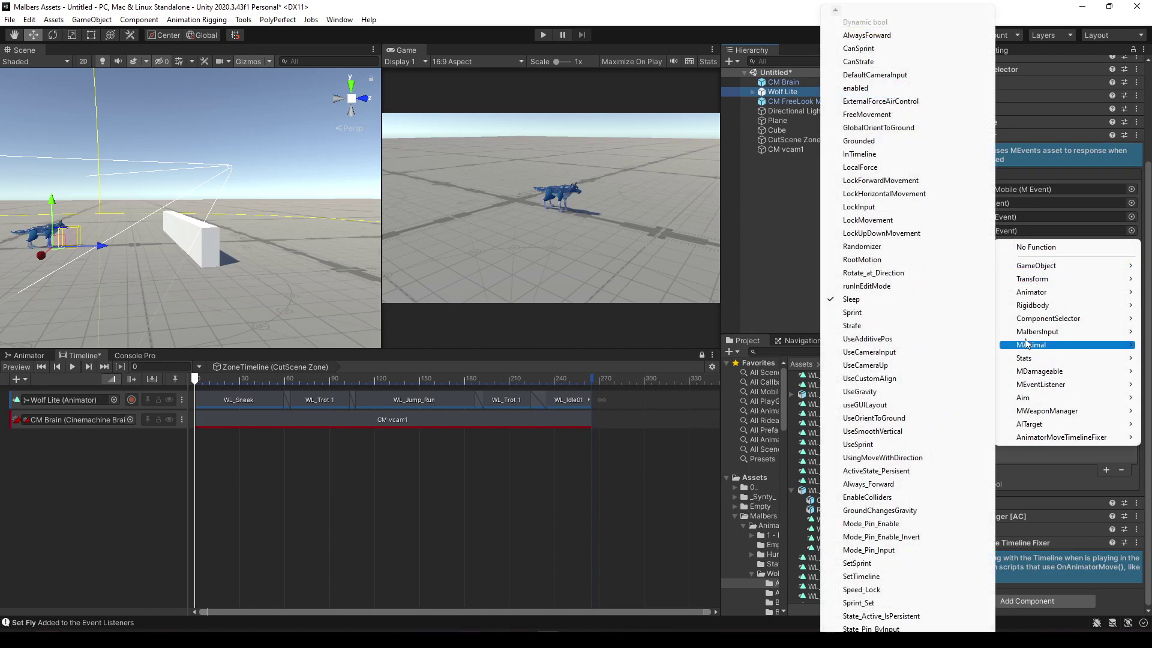
click(867, 577)
click(545, 120)
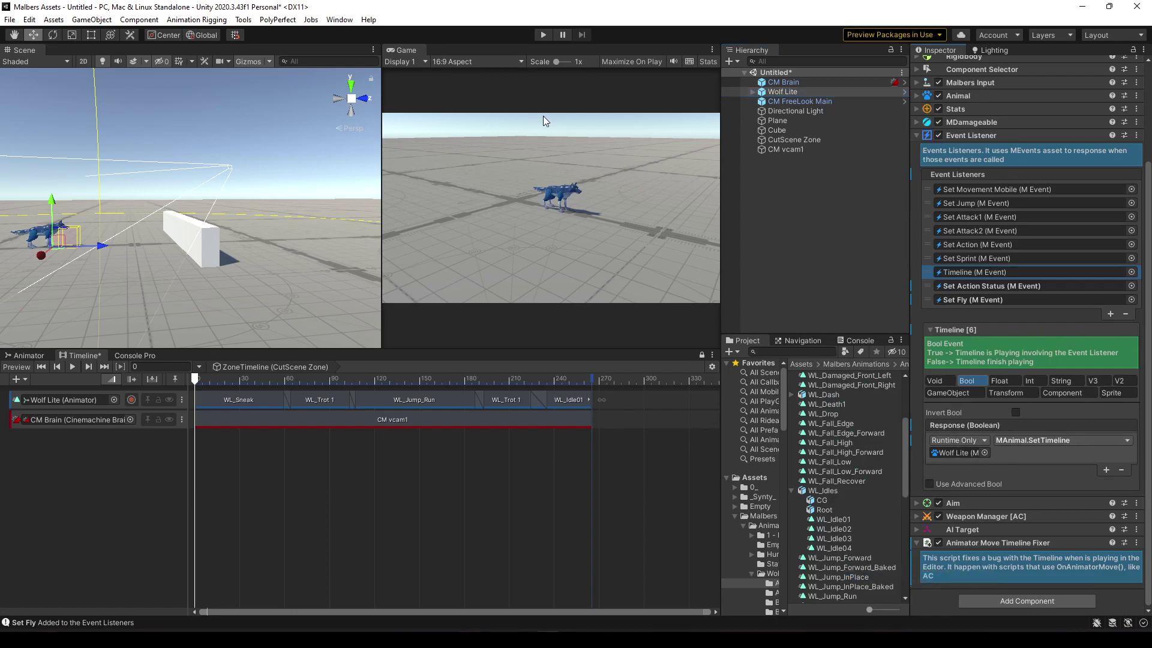
click(543, 35)
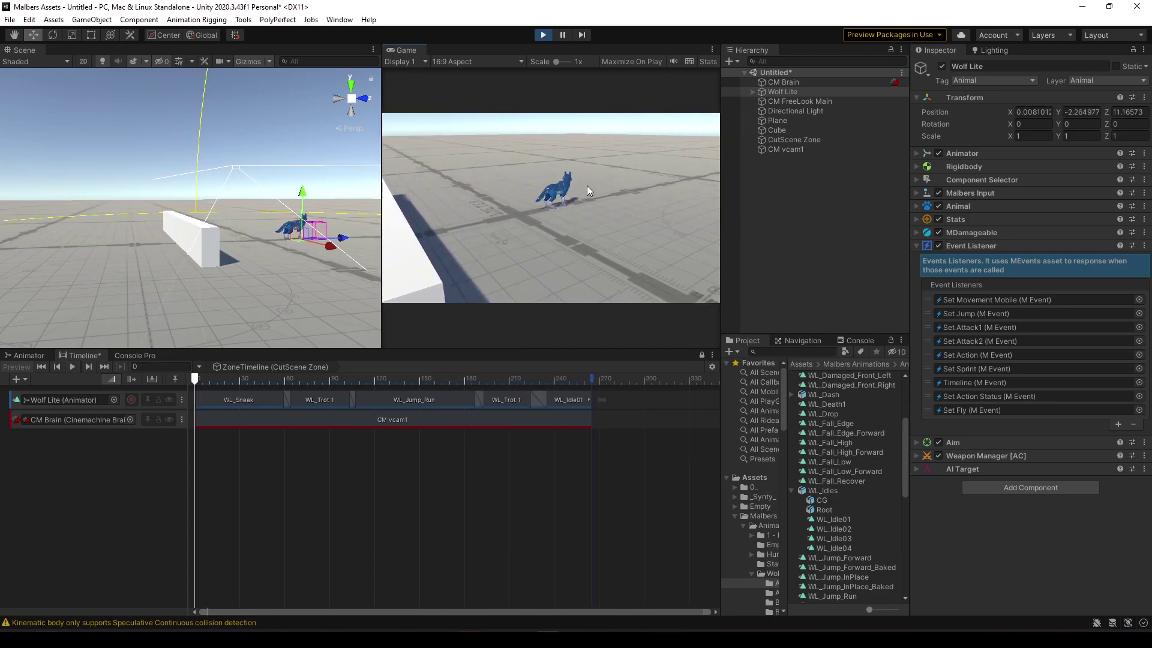
click(543, 34)
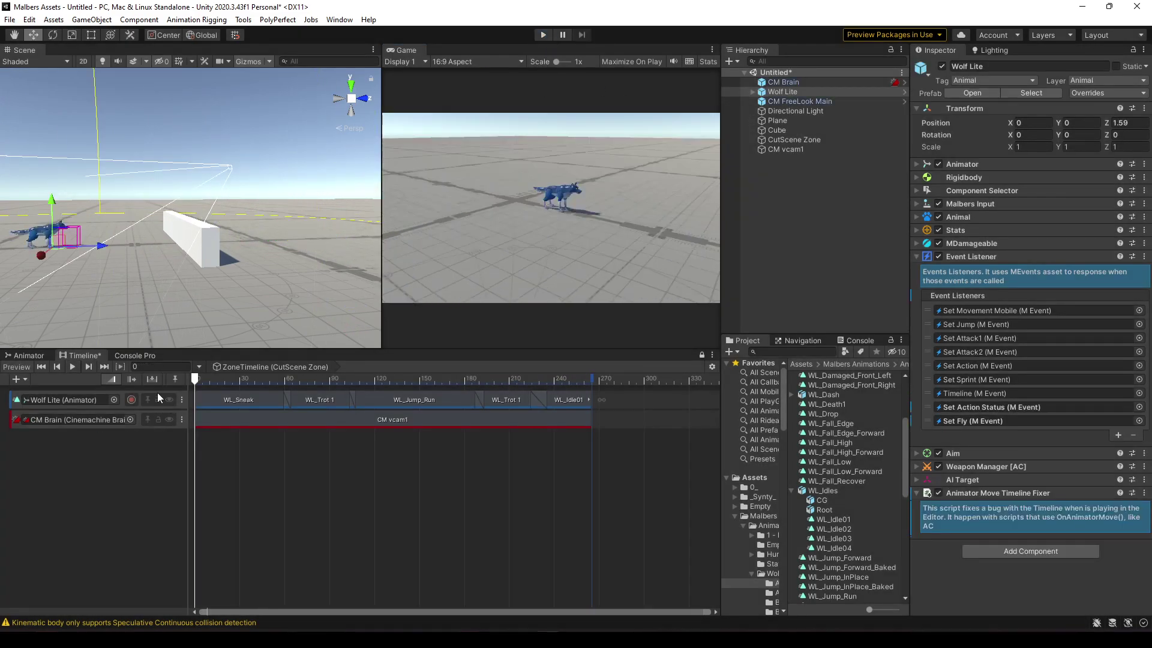
click(774, 149)
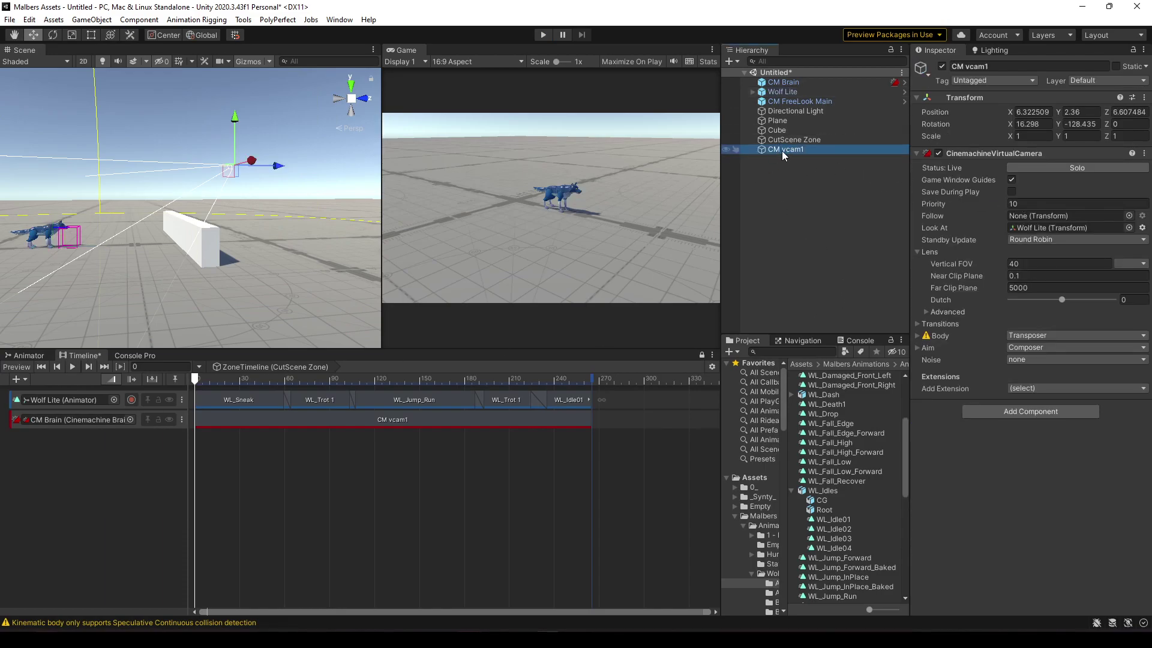
Step: Set CM vcam1 priority to 0, ease its shot out over 19 frames, and play the cutscene
click(1043, 204)
text(0)
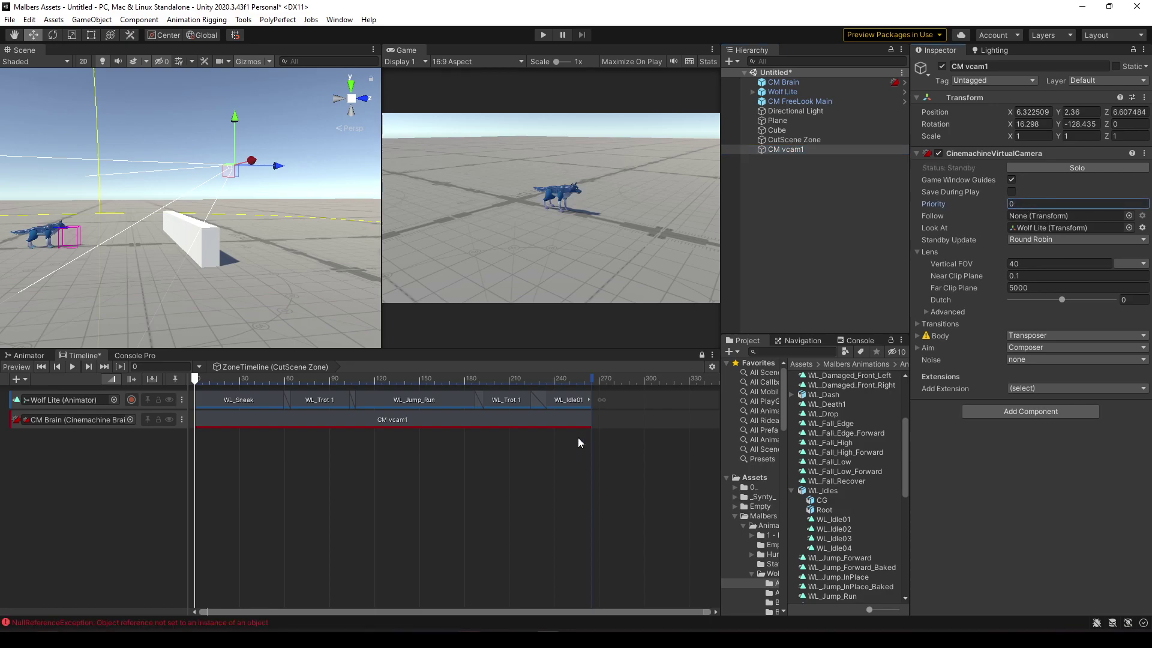
click(587, 420)
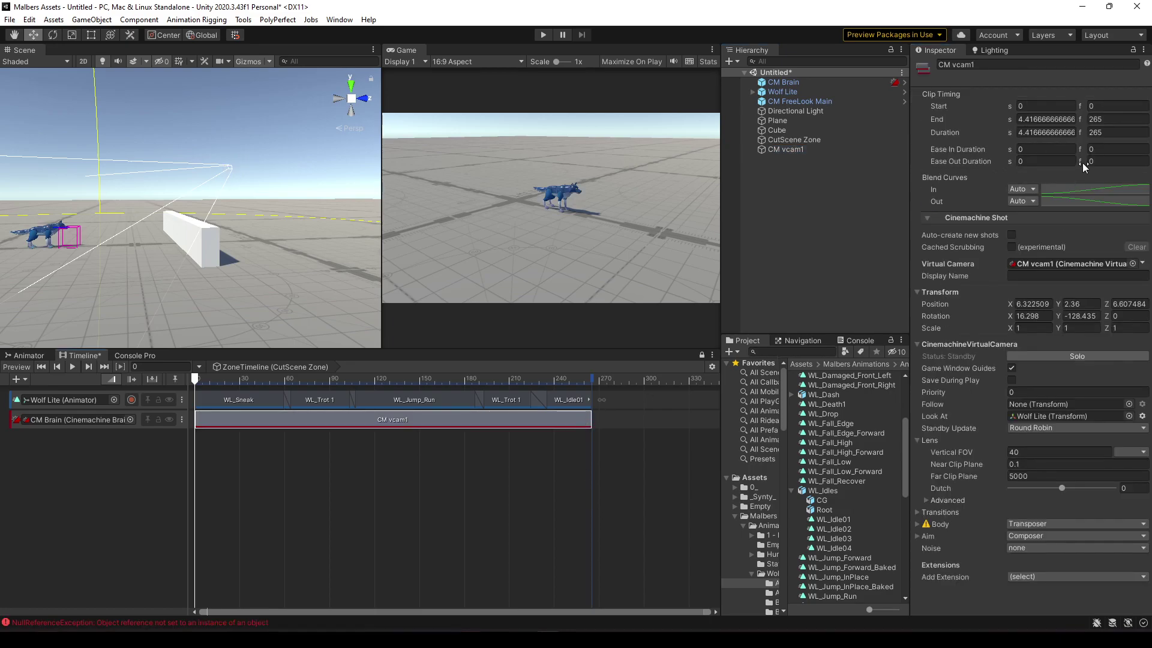
drag(1084, 163, 1100, 161)
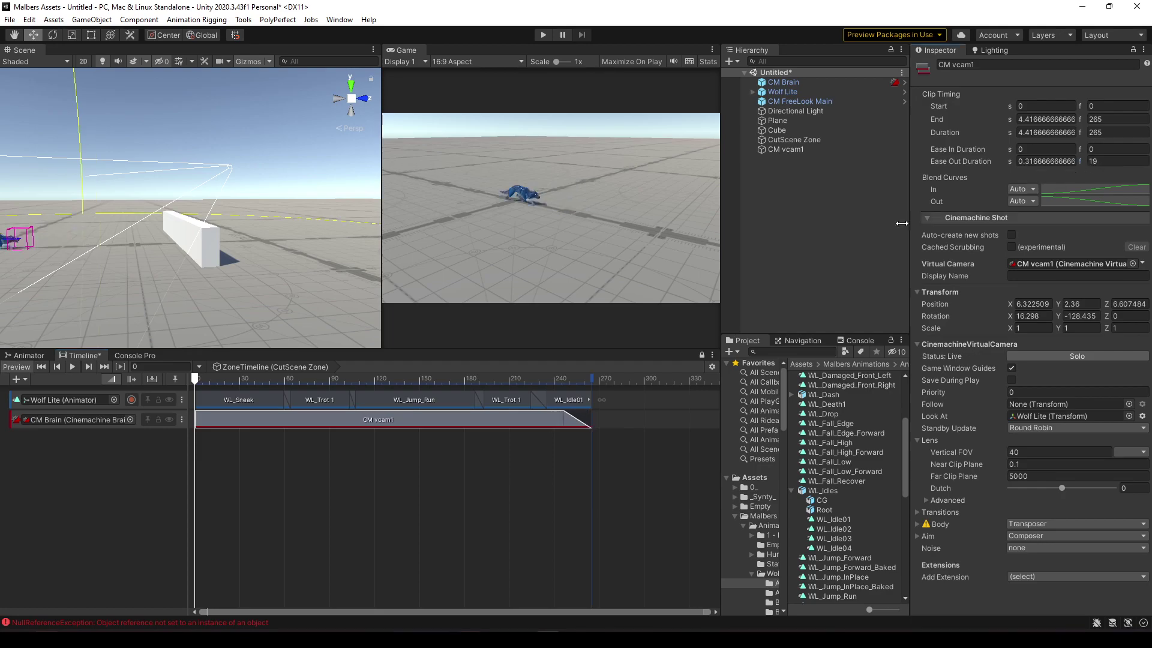
click(544, 35)
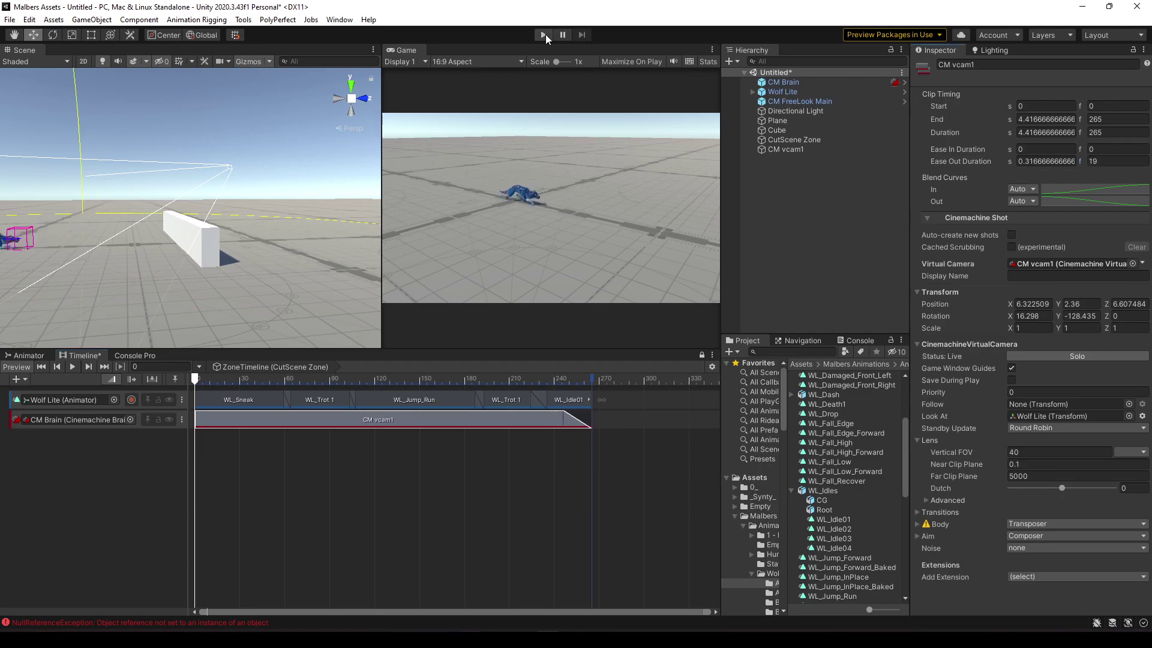